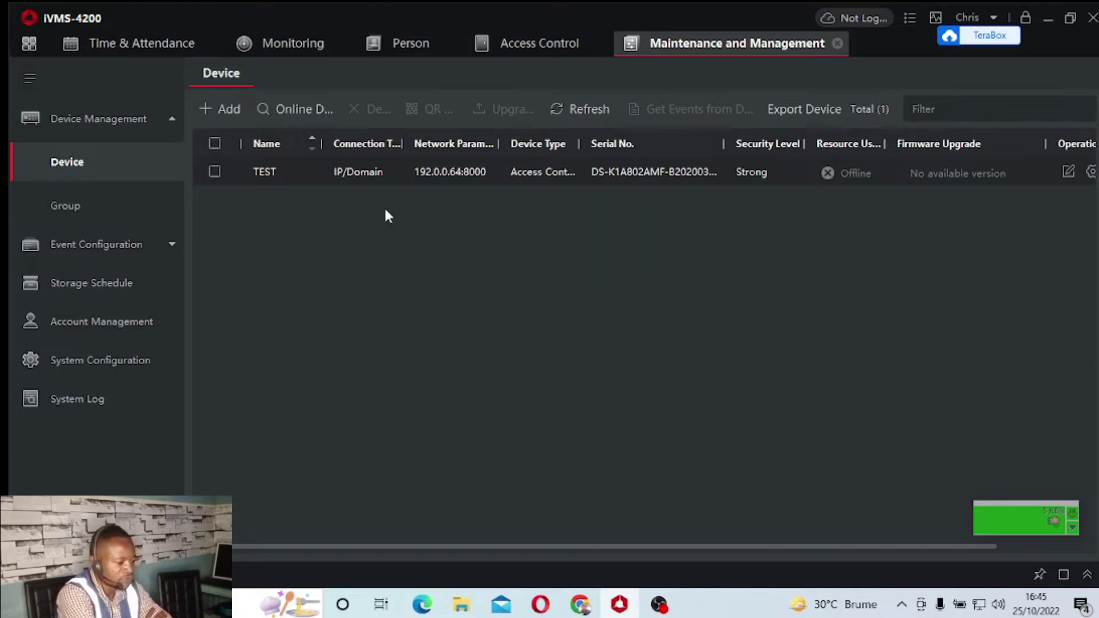
Delete the offline TEST device so the device list shows a total of 0
click(215, 172)
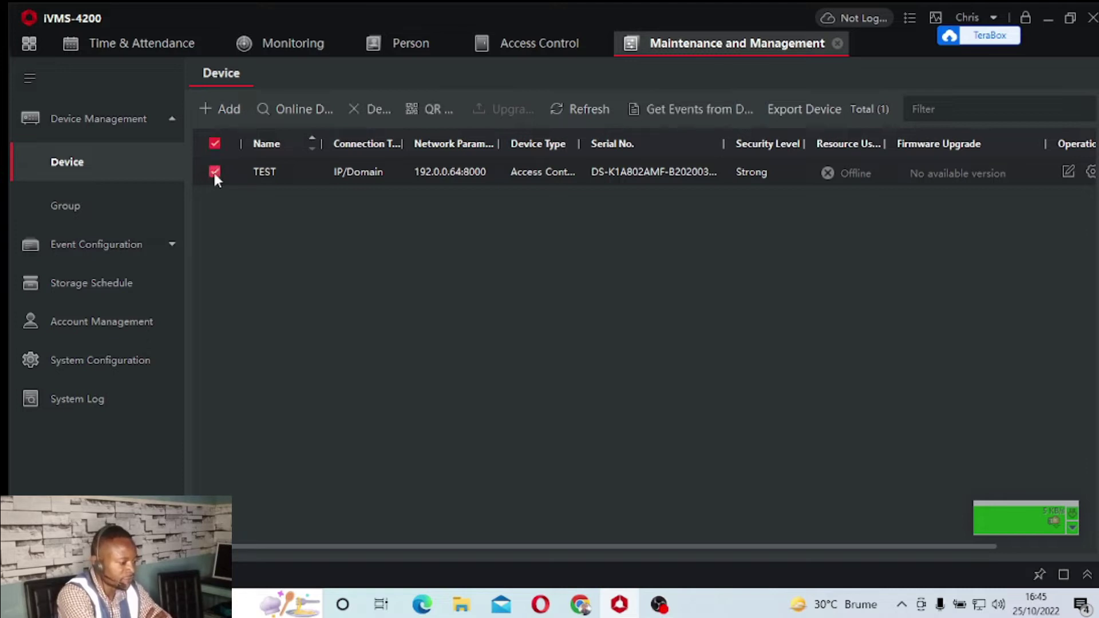
click(375, 110)
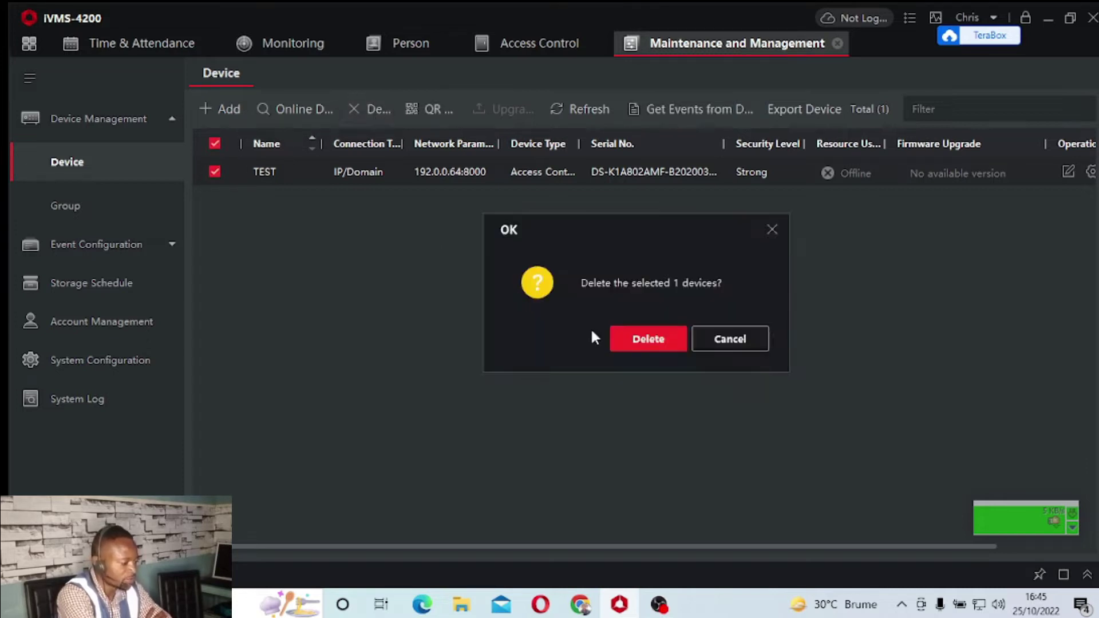
click(639, 337)
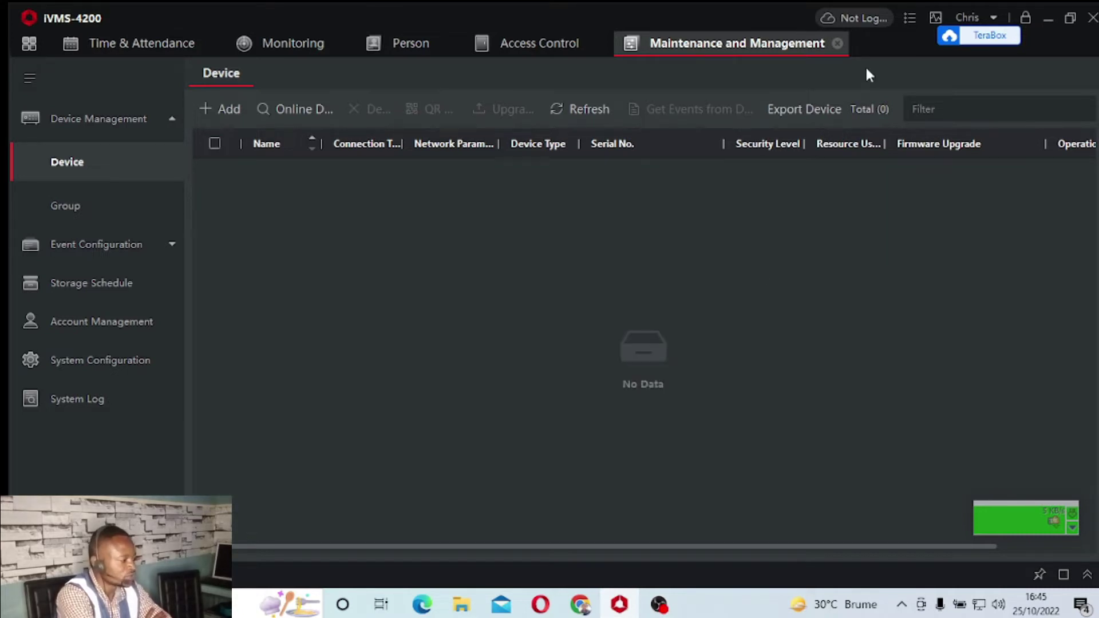
Set the cloud account's country/region to Congo-Kinshasa and continue into Hik-Connect
click(825, 14)
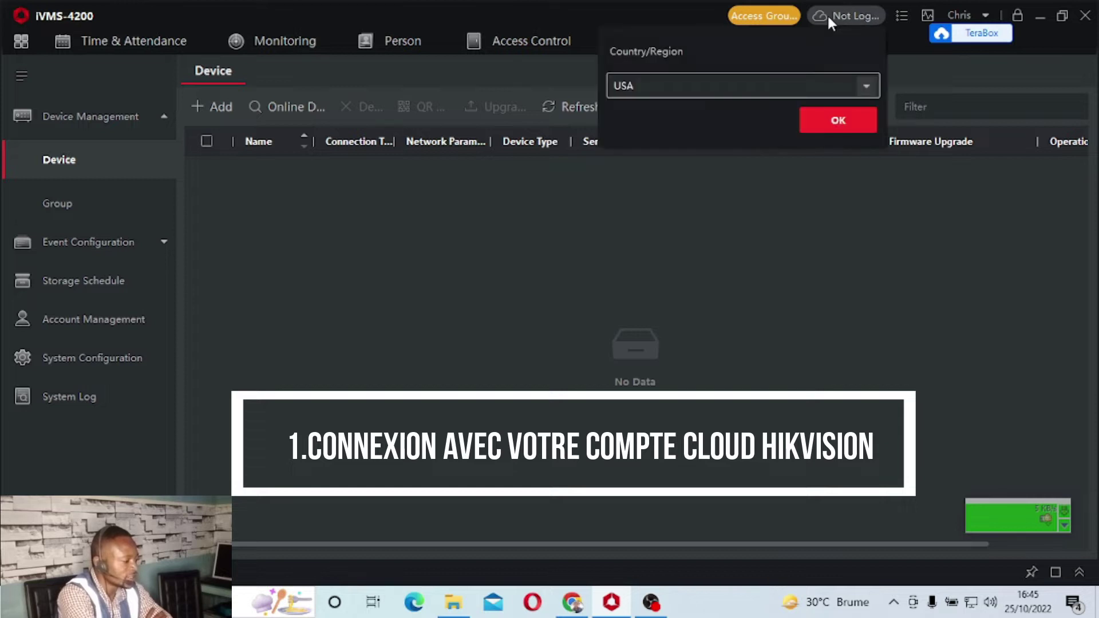
click(760, 85)
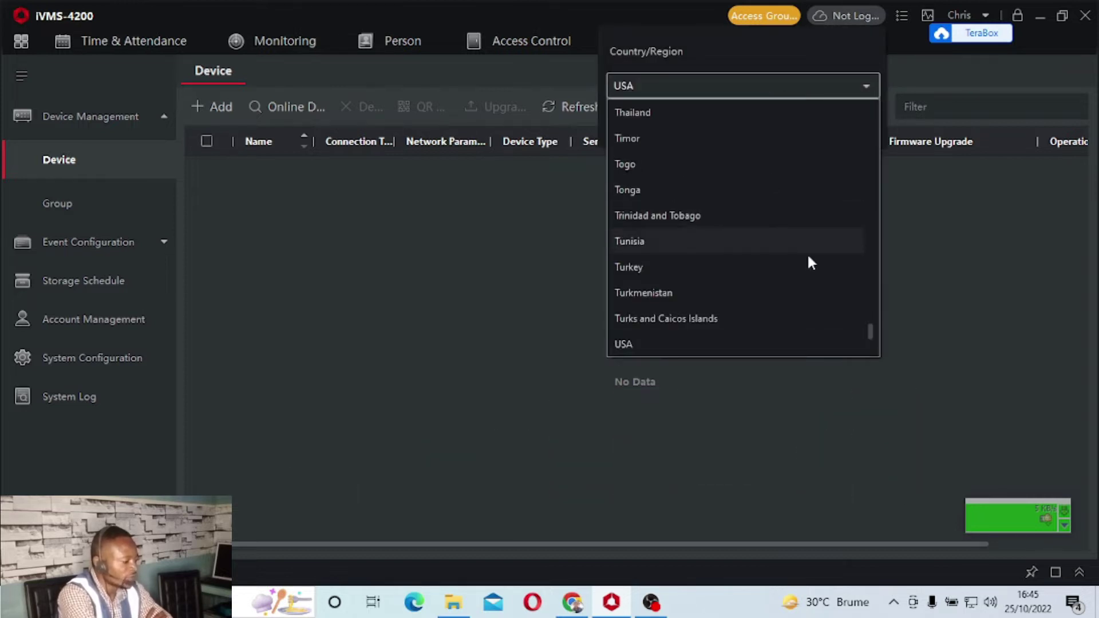
drag(870, 329, 870, 156)
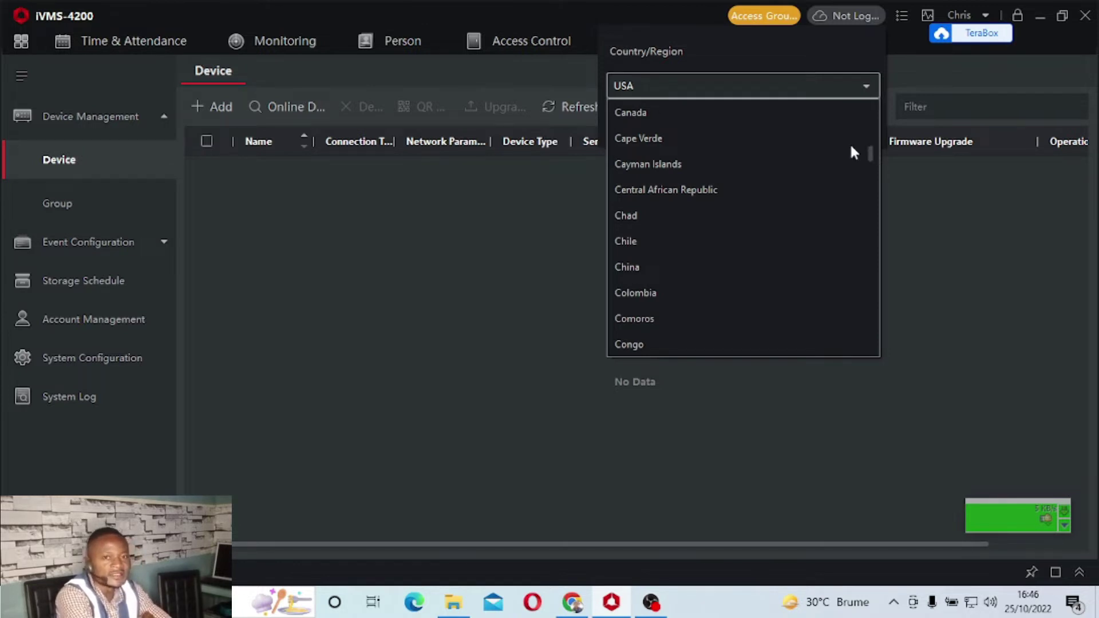
mouse_move(870, 153)
mouse_down()
mouse_move(868, 332)
mouse_move(859, 262)
mouse_move(871, 165)
mouse_up()
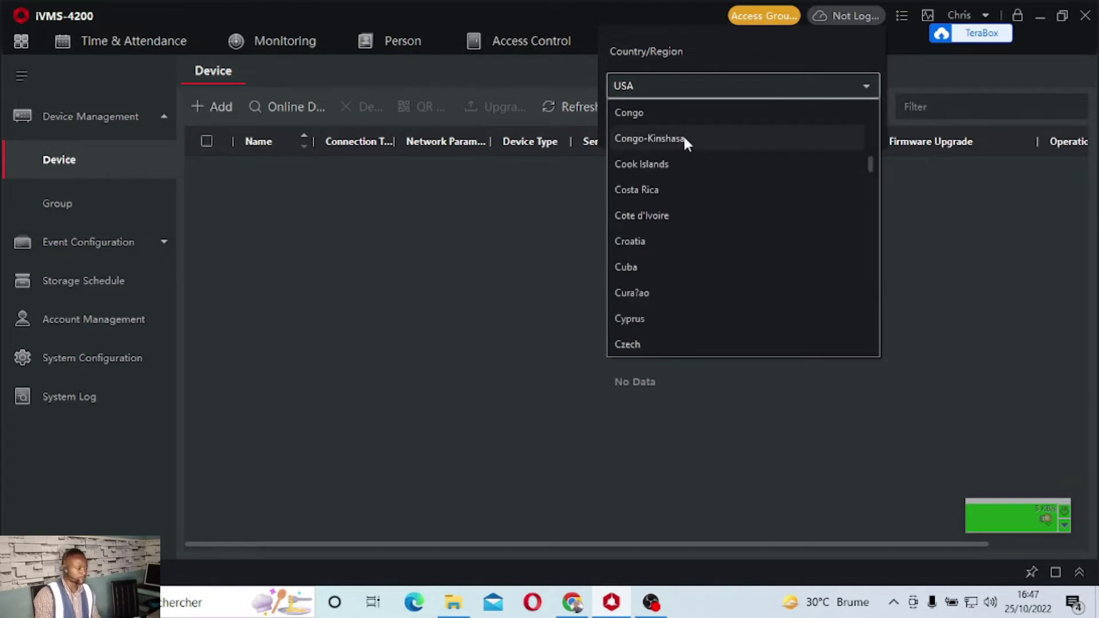
click(684, 138)
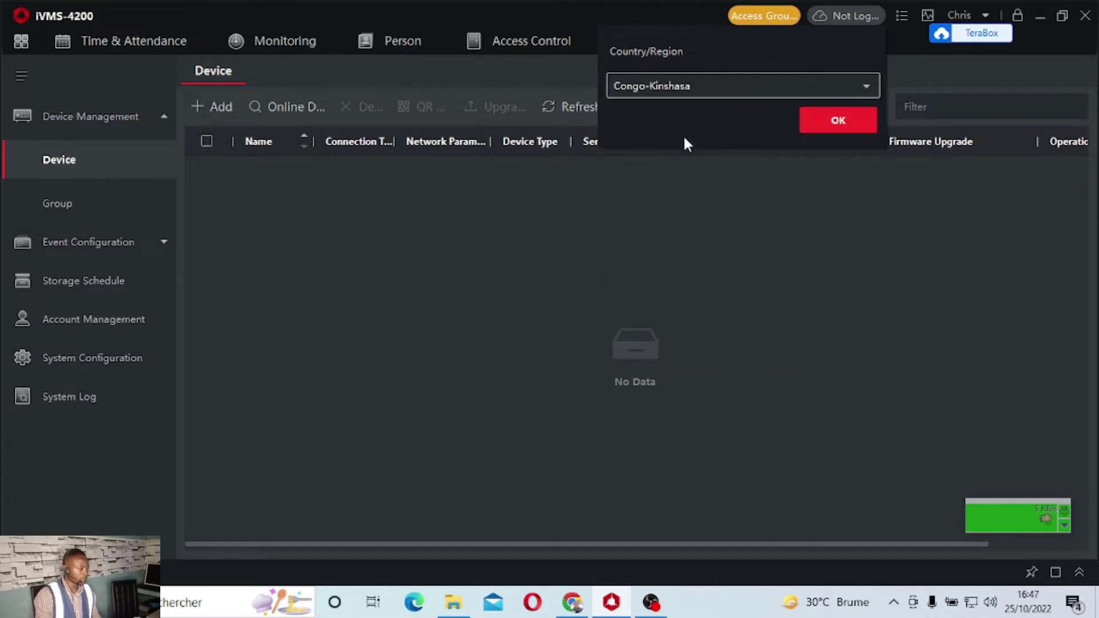
click(809, 128)
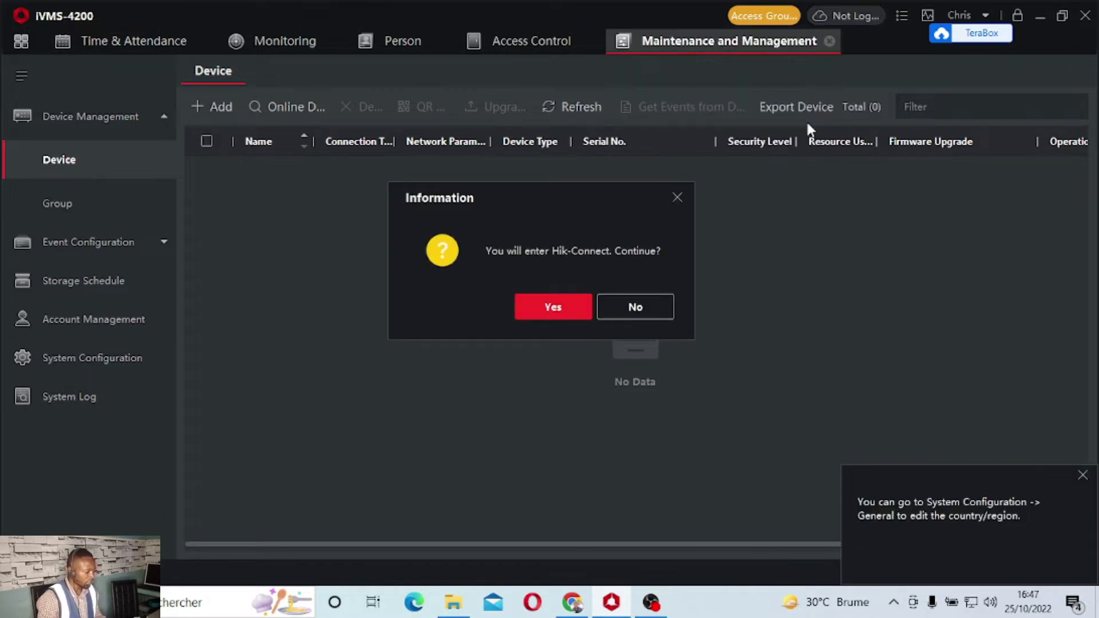
click(574, 310)
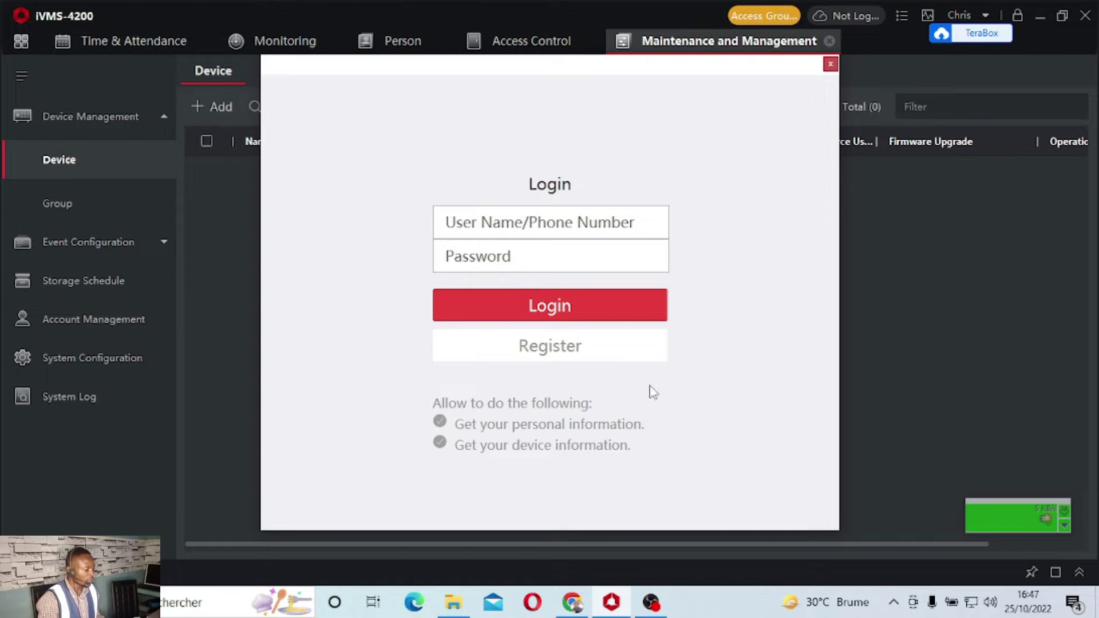
Log in to Hik-Connect with the account credentials and dismiss the logged-in notice
click(541, 229)
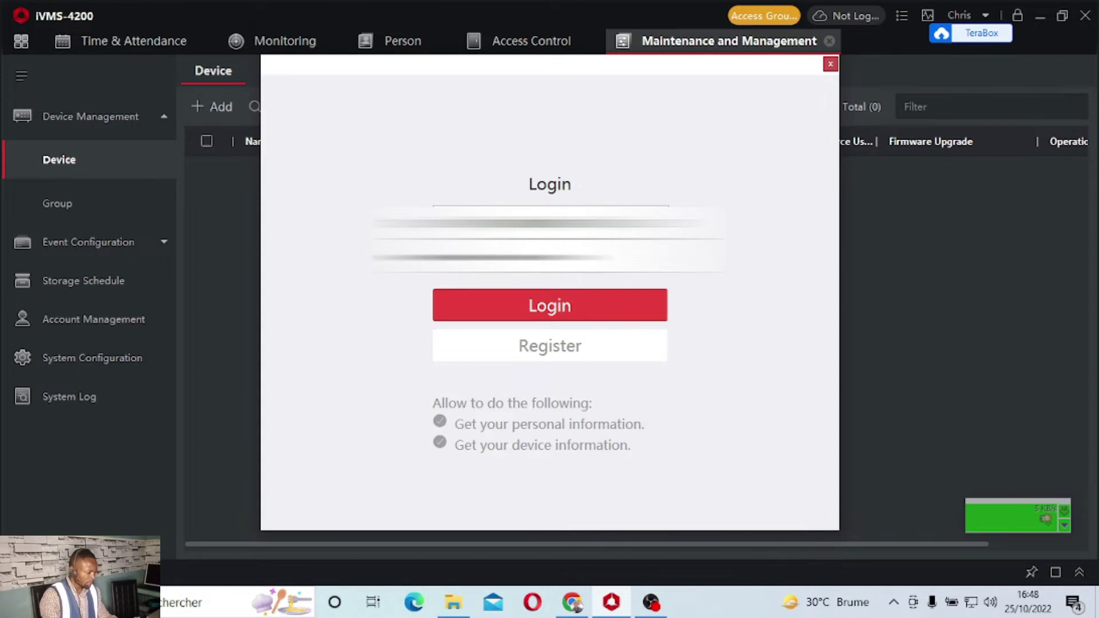
click(461, 313)
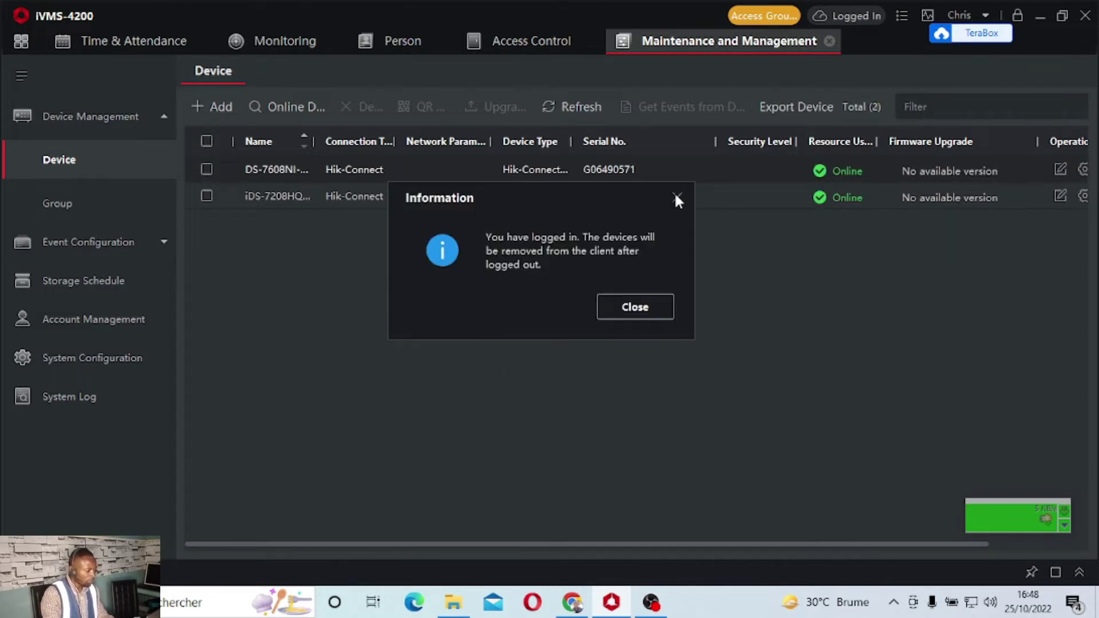
click(677, 199)
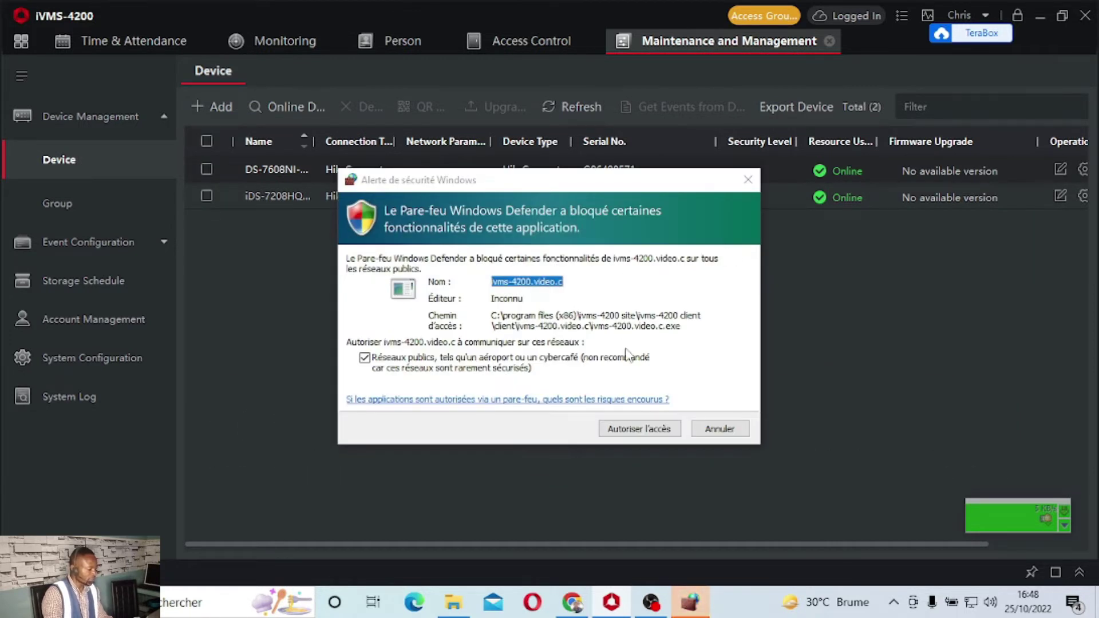
Allow the video component through Windows Defender Firewall and reveal the device table's Operation column
click(655, 433)
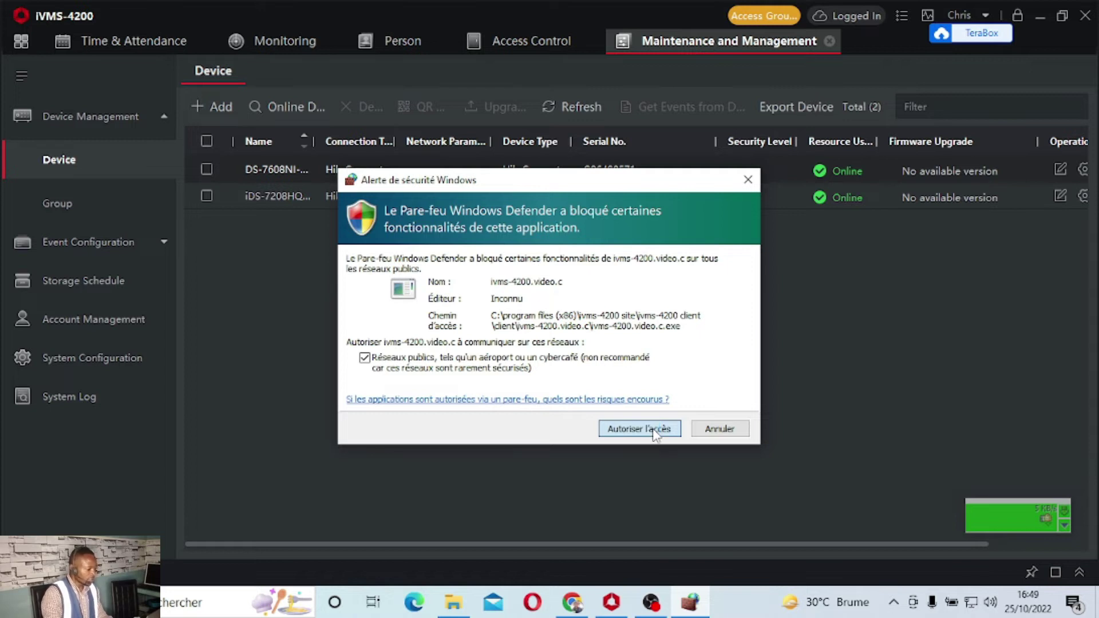
click(656, 434)
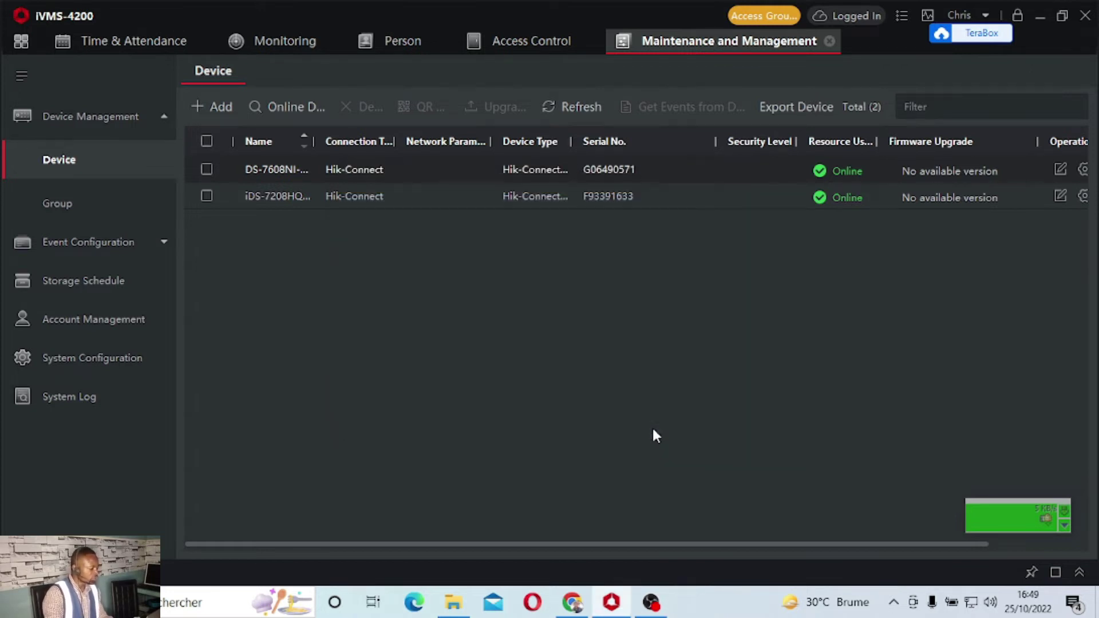
drag(811, 544, 912, 525)
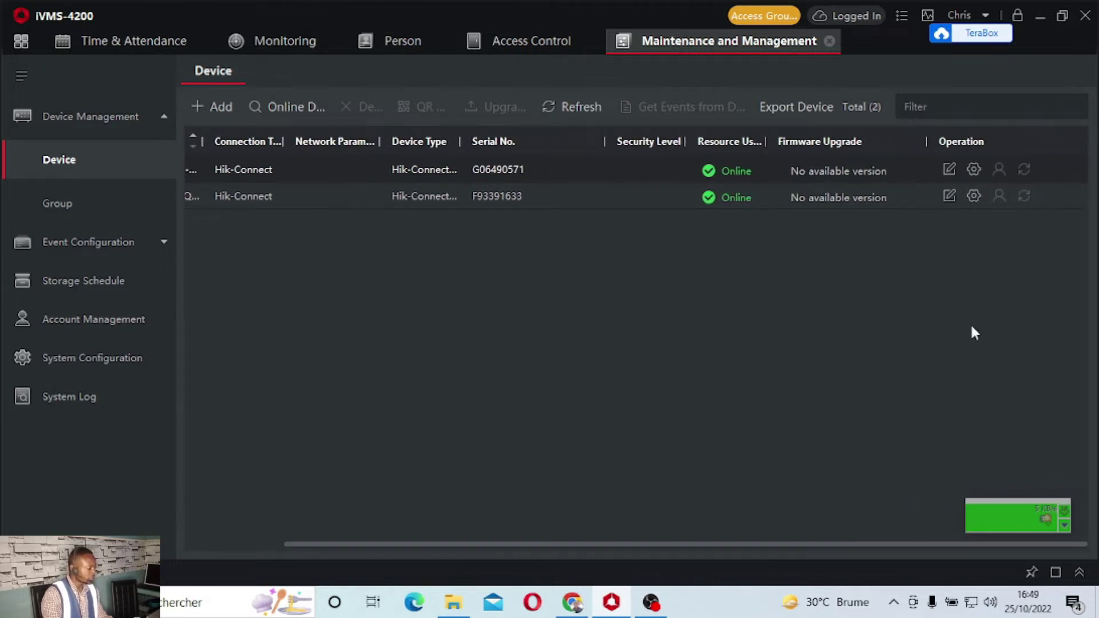
Open Remote Configuration for the DS-7608NI-Q2/8P recorder to see firmware V4.32.110 build 211009
click(974, 169)
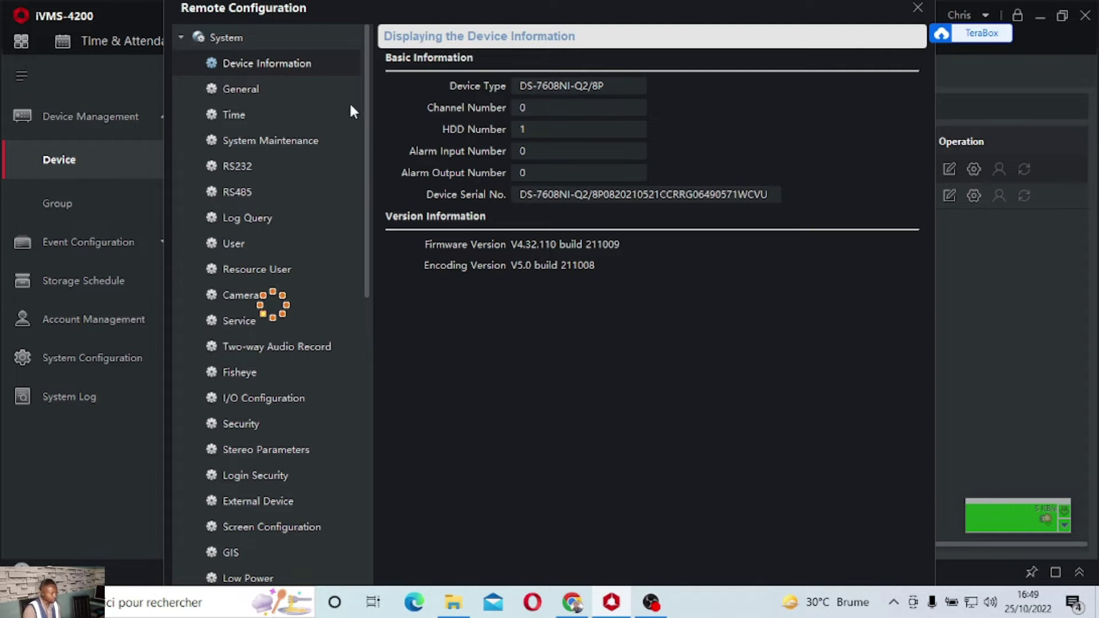
click(253, 87)
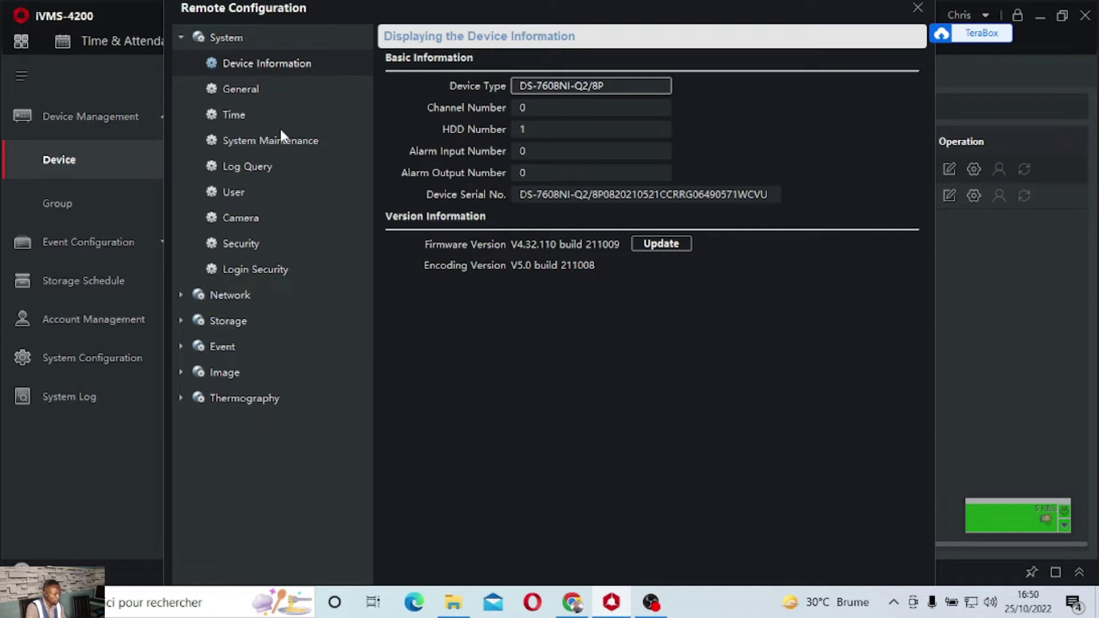
key(Down)
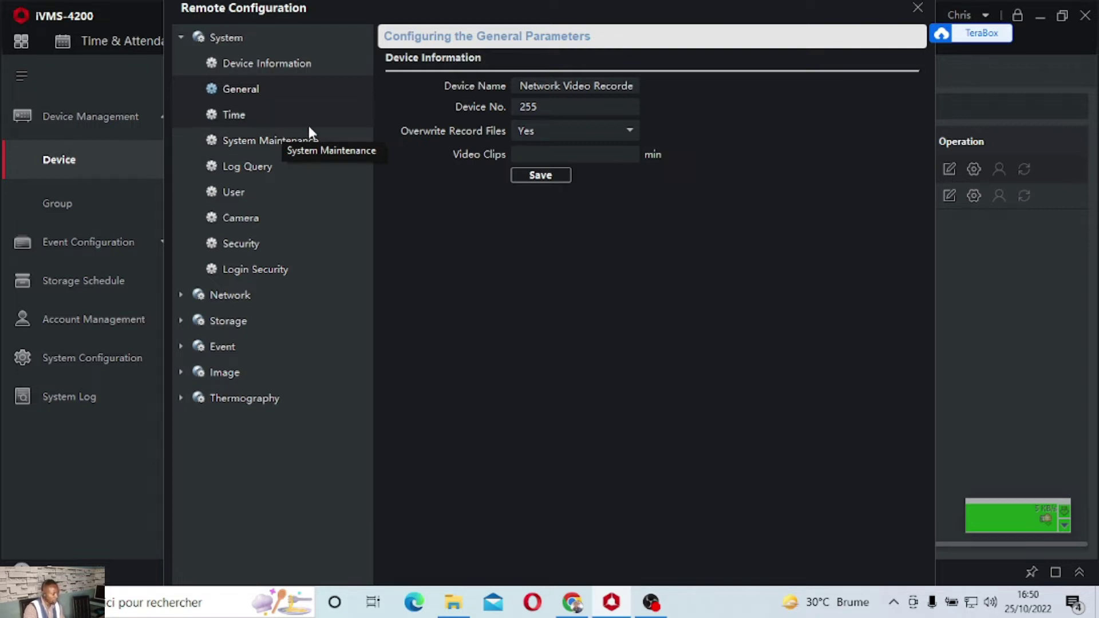
Leave Overwrite Record Files on Yes, then view the GMT+02:00 Harare, Pretoria time settings
click(601, 132)
click(601, 133)
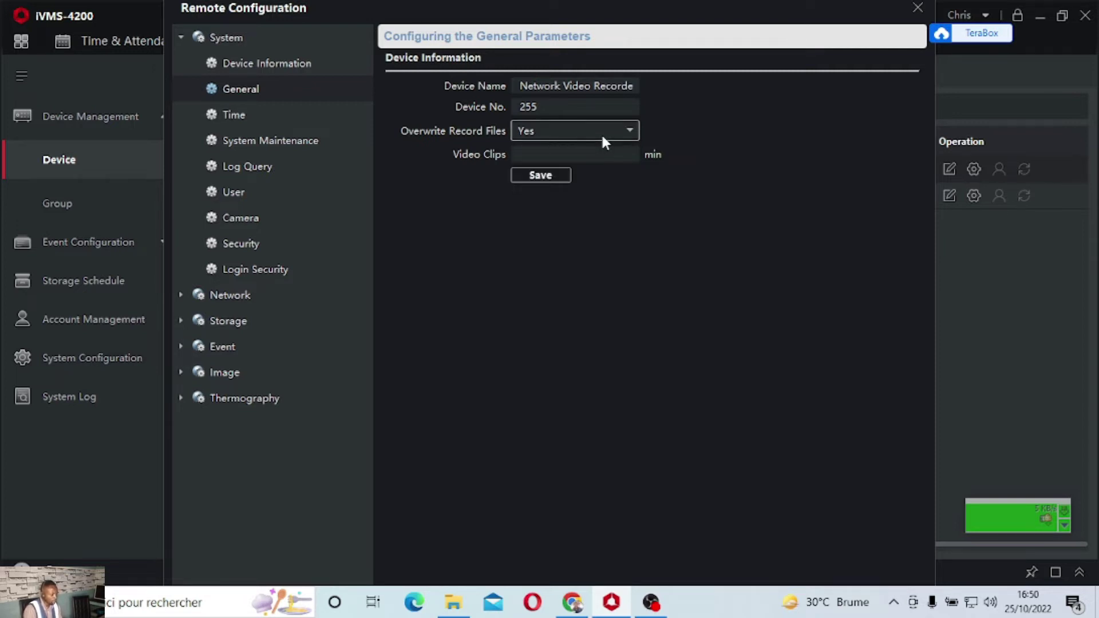
click(281, 118)
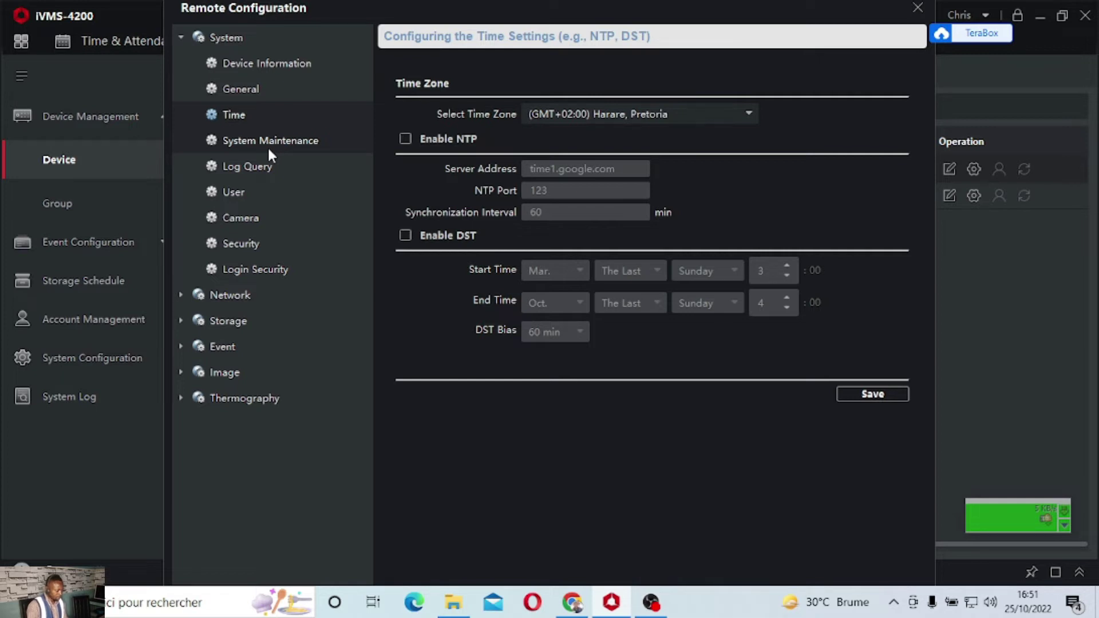
Start a configuration file export from System Maintenance and set its encryption password
click(268, 148)
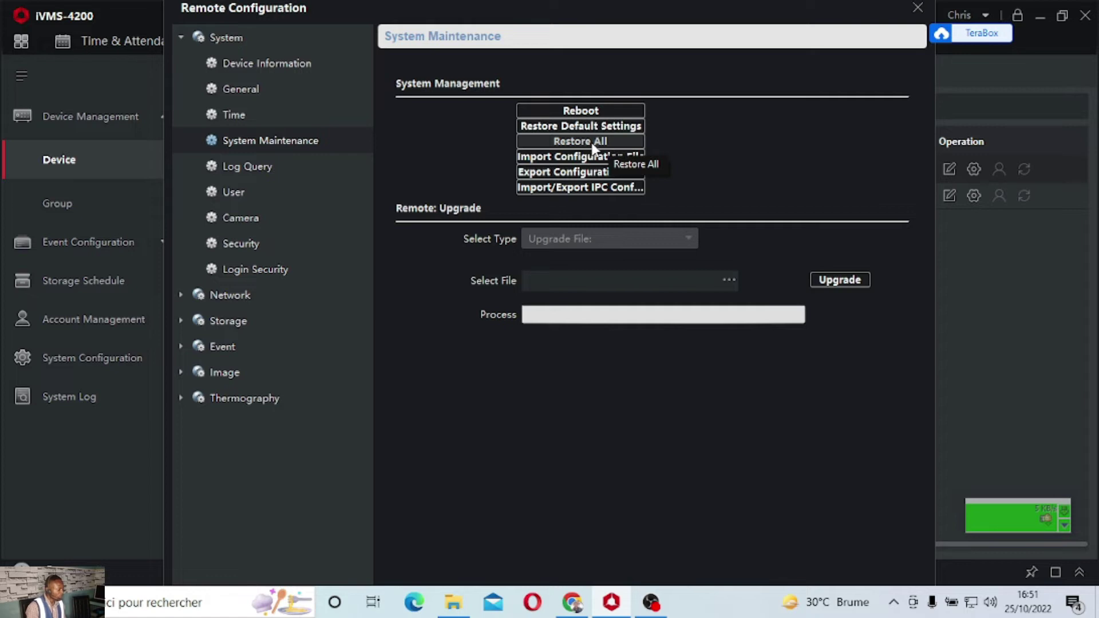
click(564, 172)
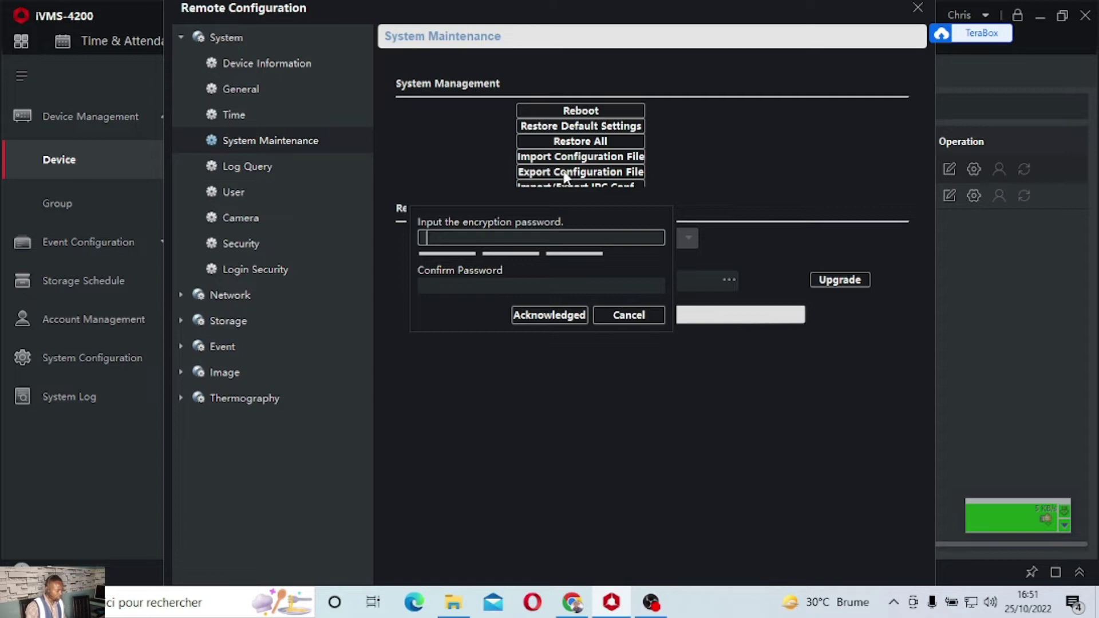
text(12)
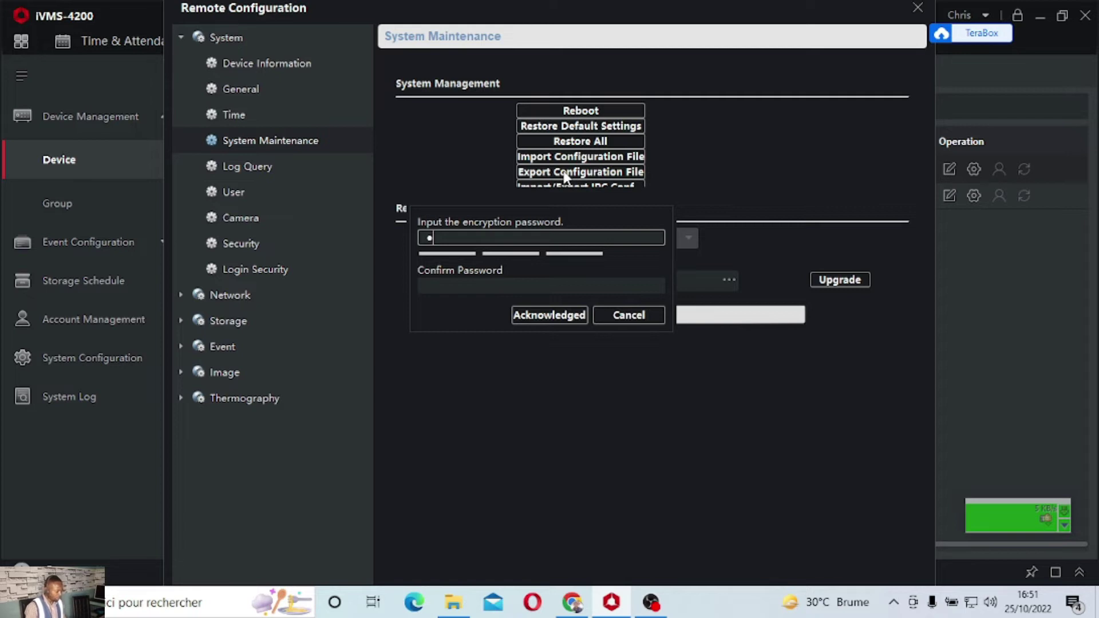
text(345678)
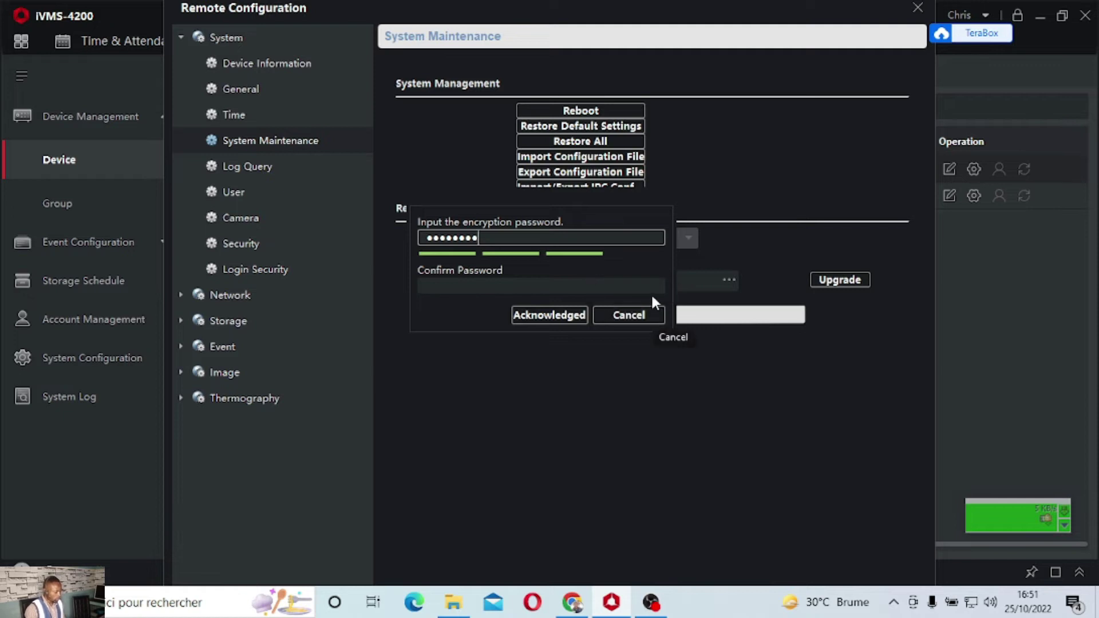
click(561, 316)
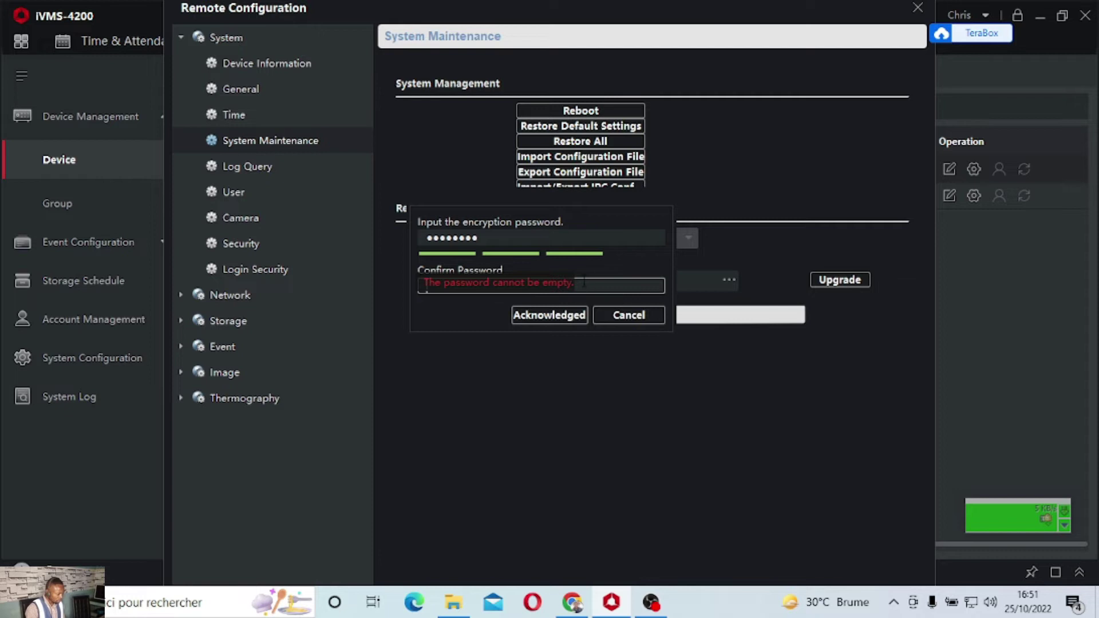
click(561, 283)
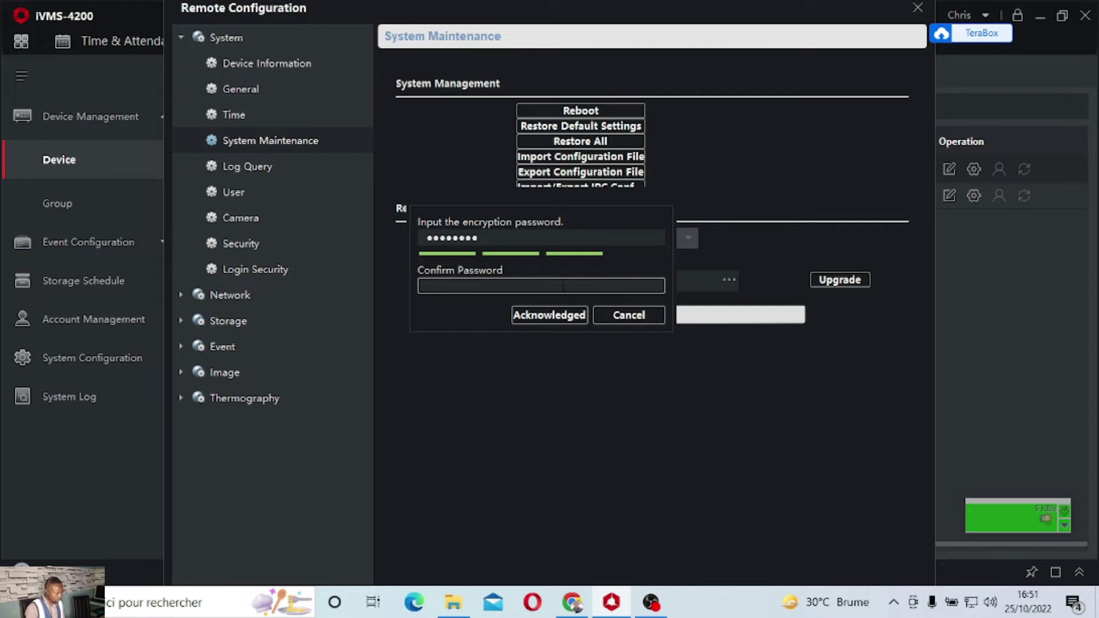
text(aa)
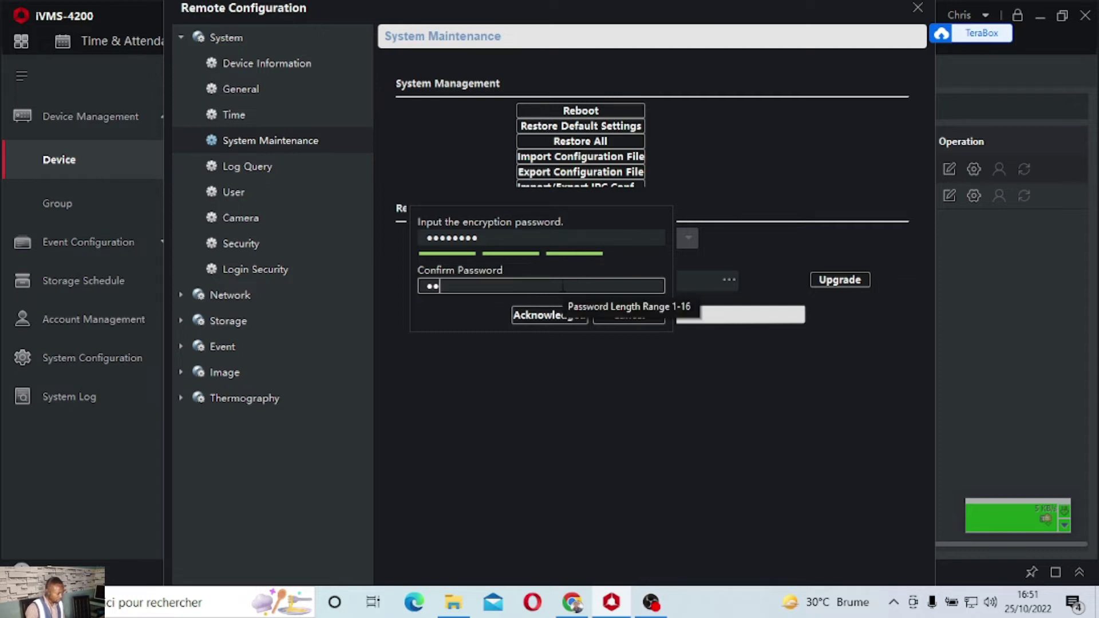
text(aaaa)
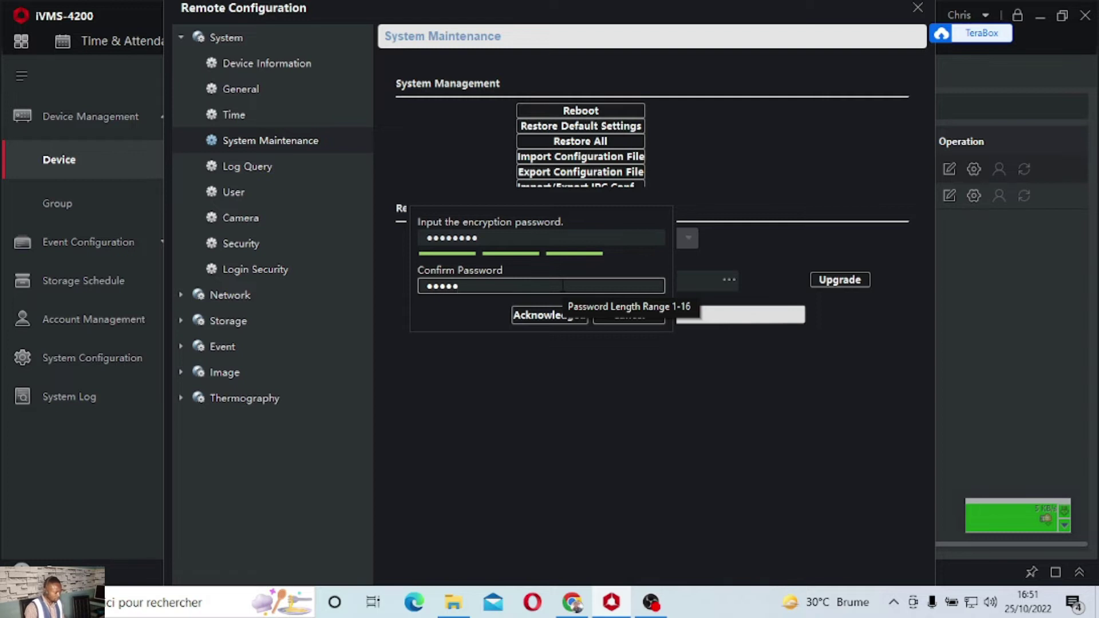
text(aa)
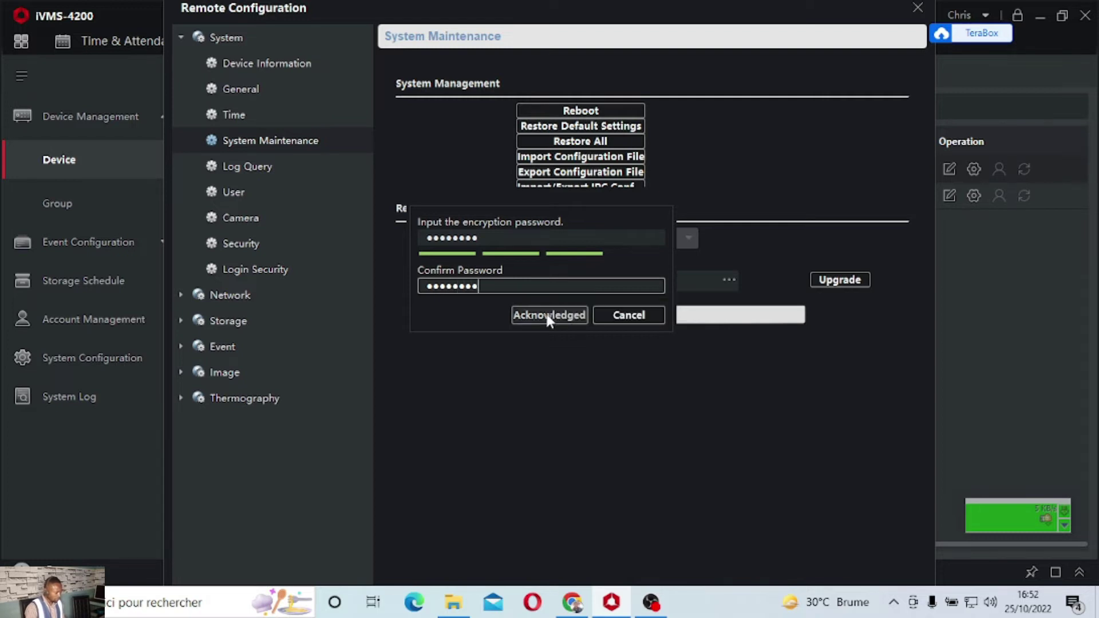
click(547, 316)
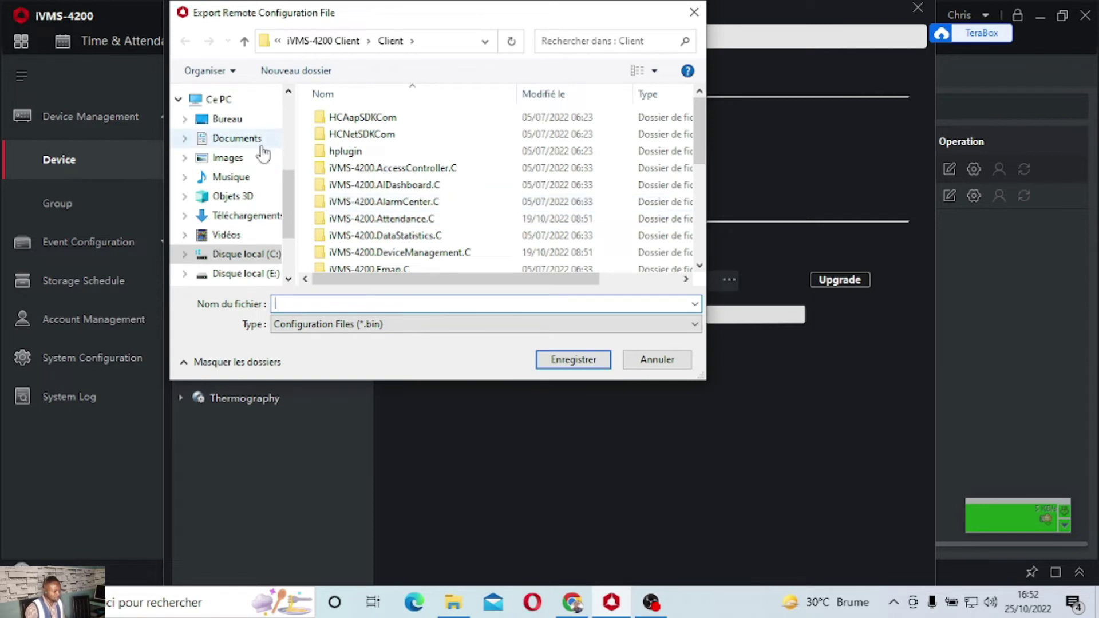
Save the exported .bin file to the Desktop under the name 'essaie'
click(238, 120)
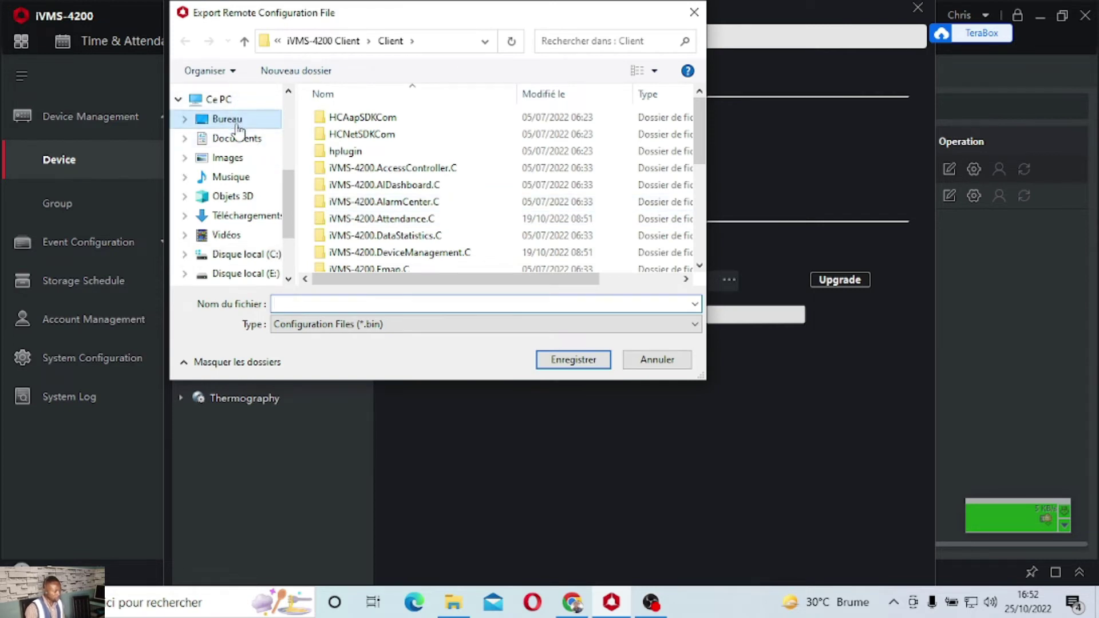
click(378, 305)
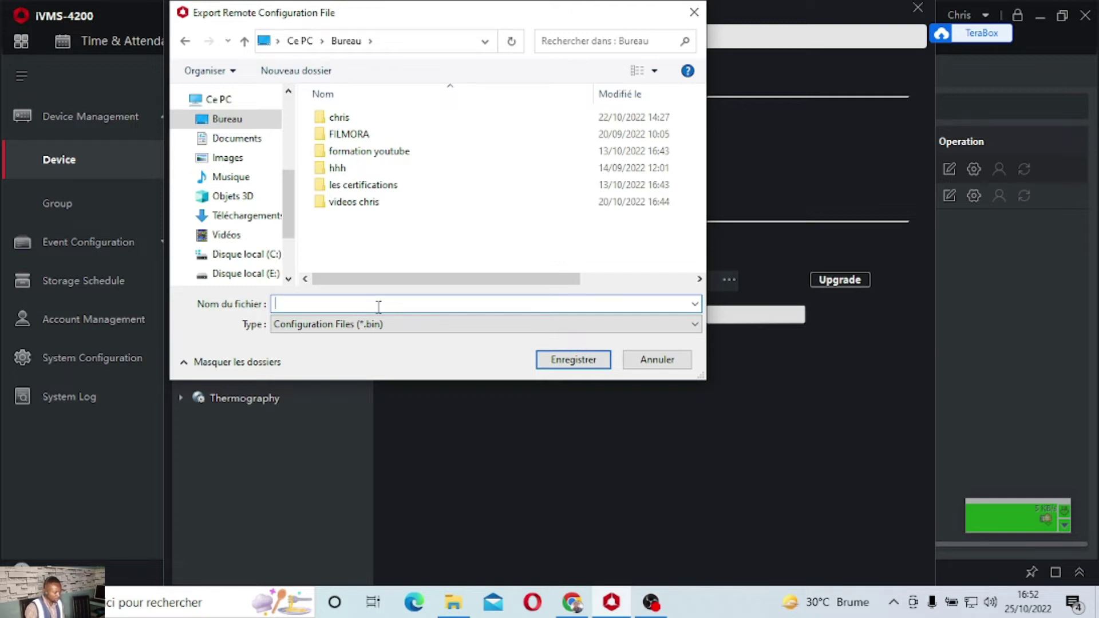
text(c)
text(ssai)
text(e )
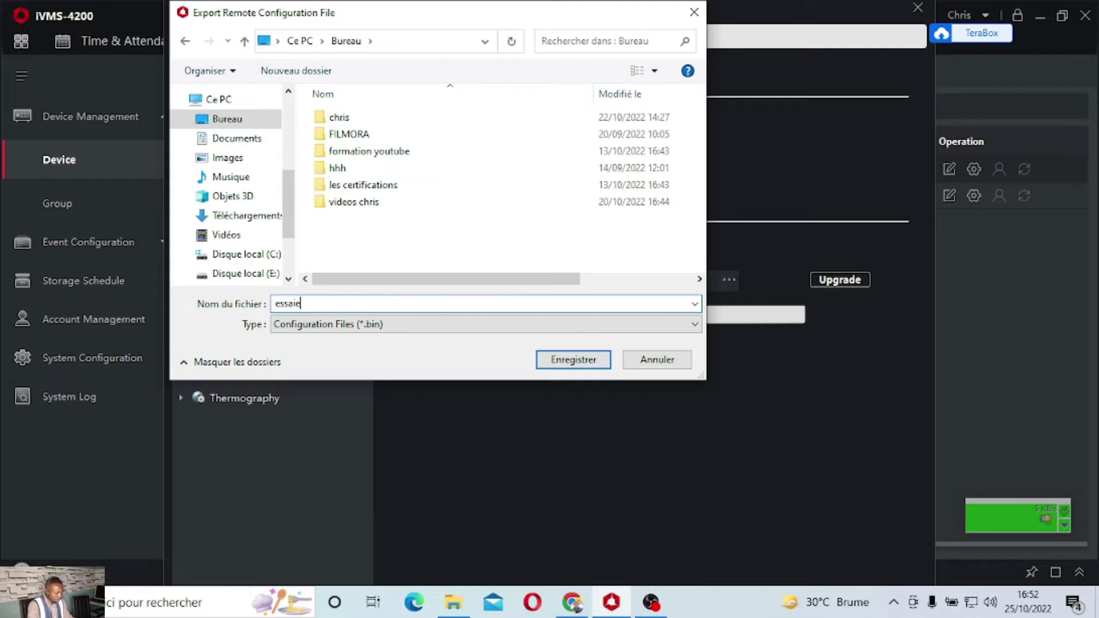
text(exporta)
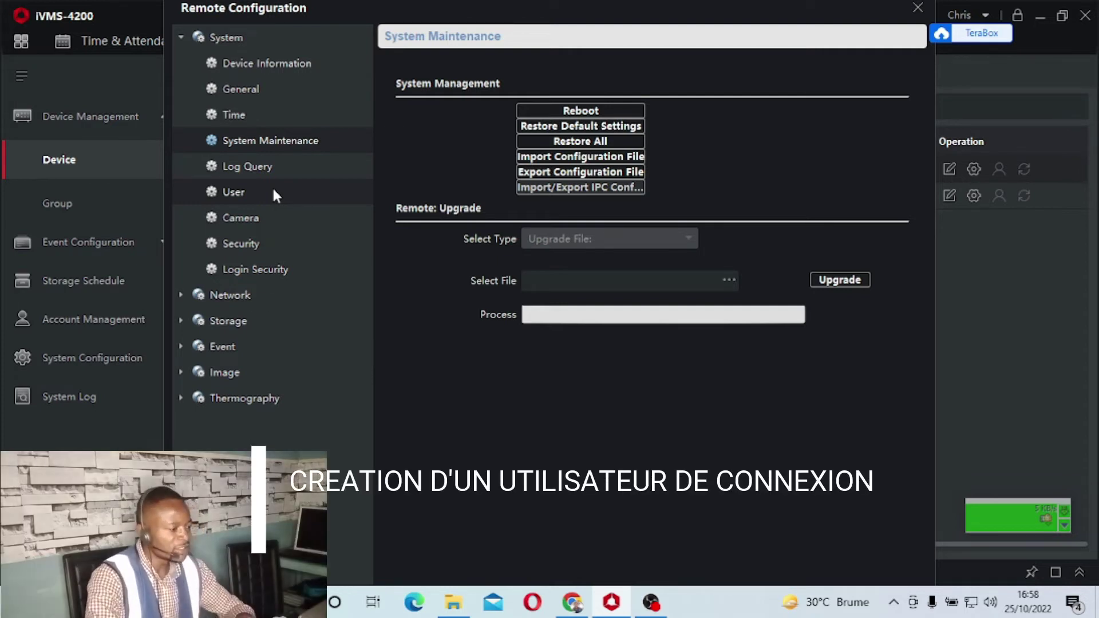
On the device's user page, add a new account of type Normal User
click(273, 190)
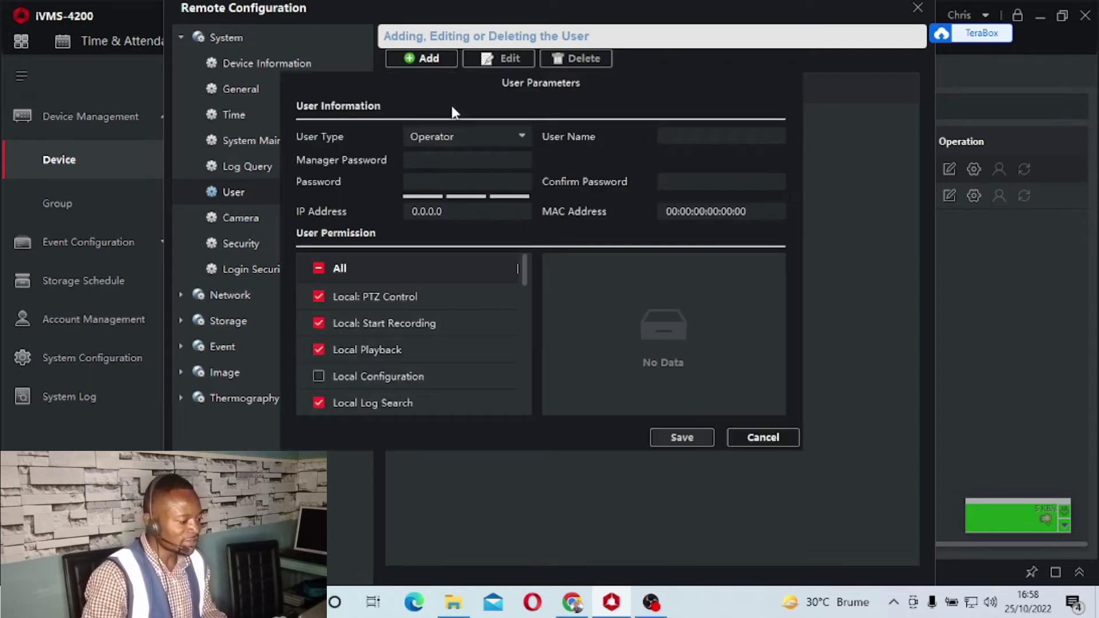
click(442, 140)
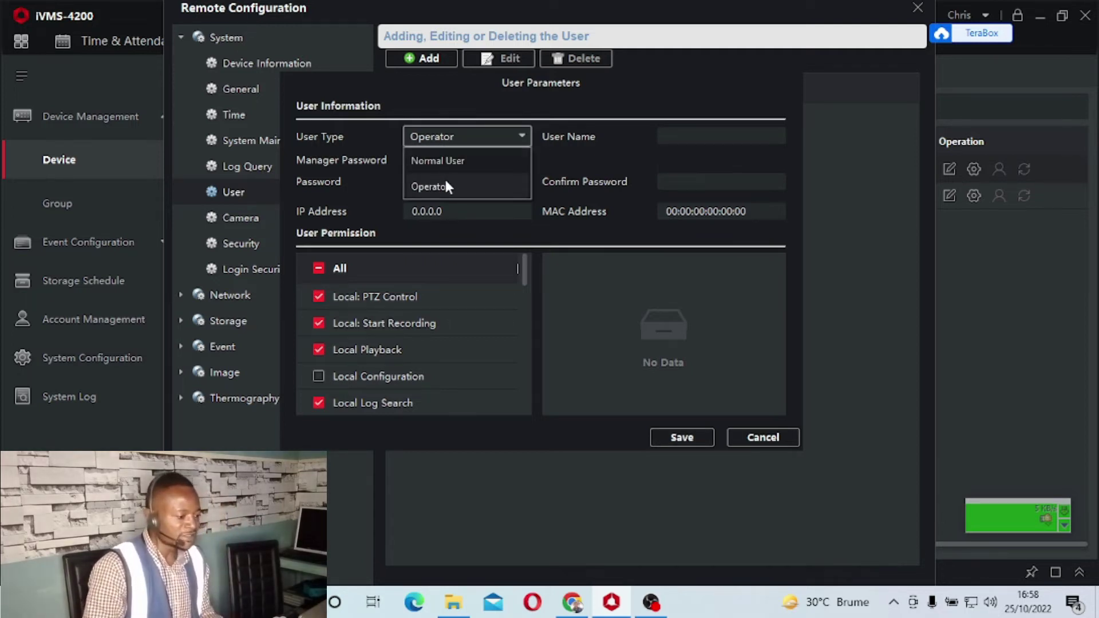
click(452, 161)
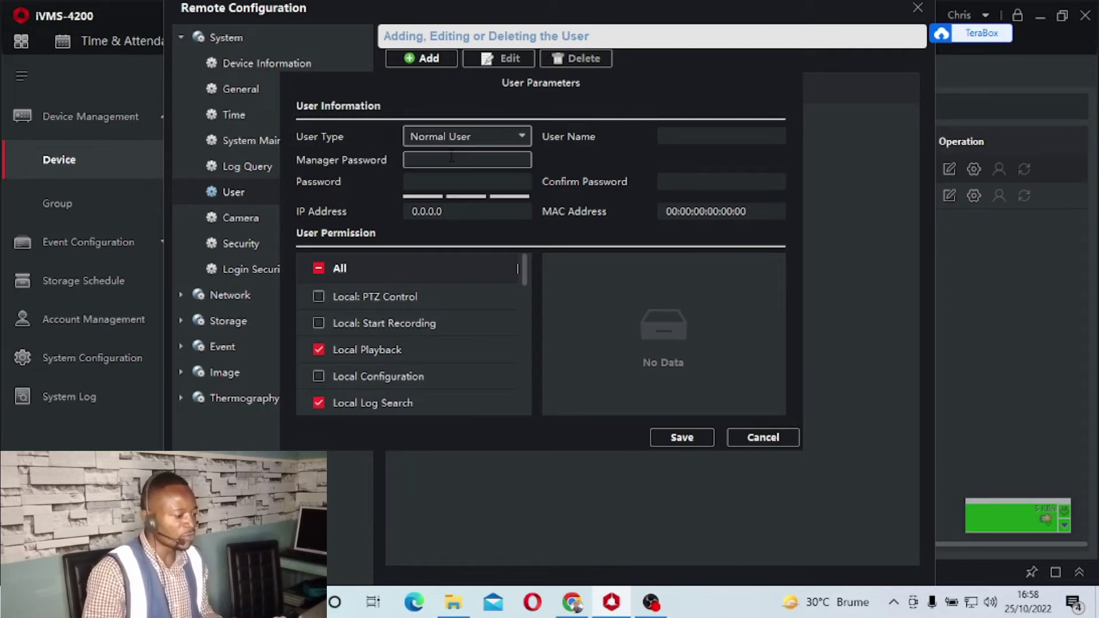
Enter the manager password and the new user's password
click(445, 159)
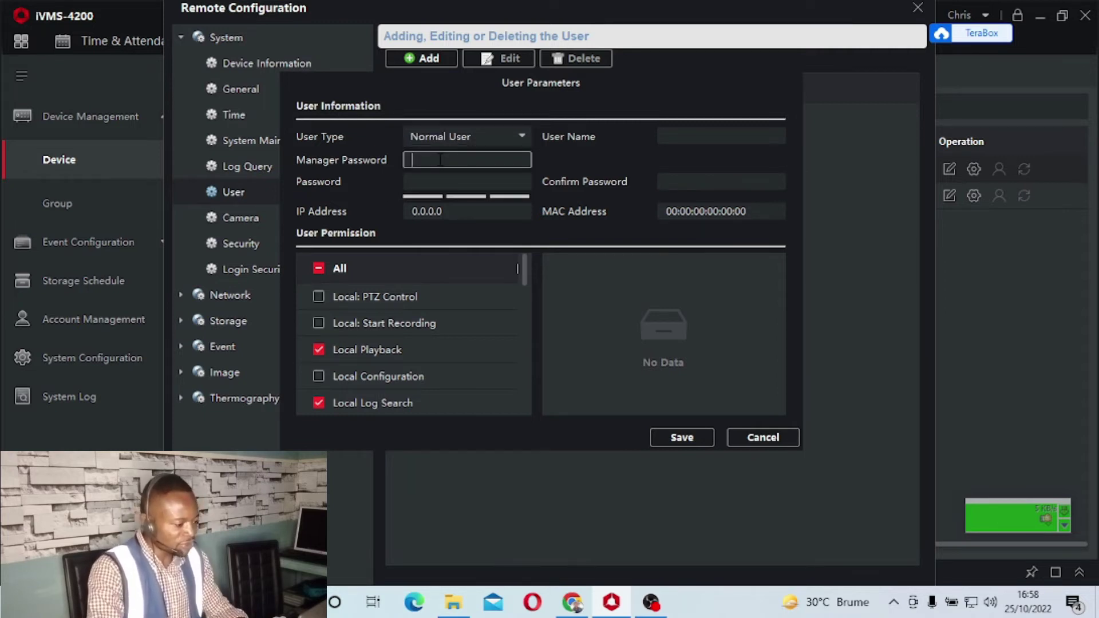
text(1234)
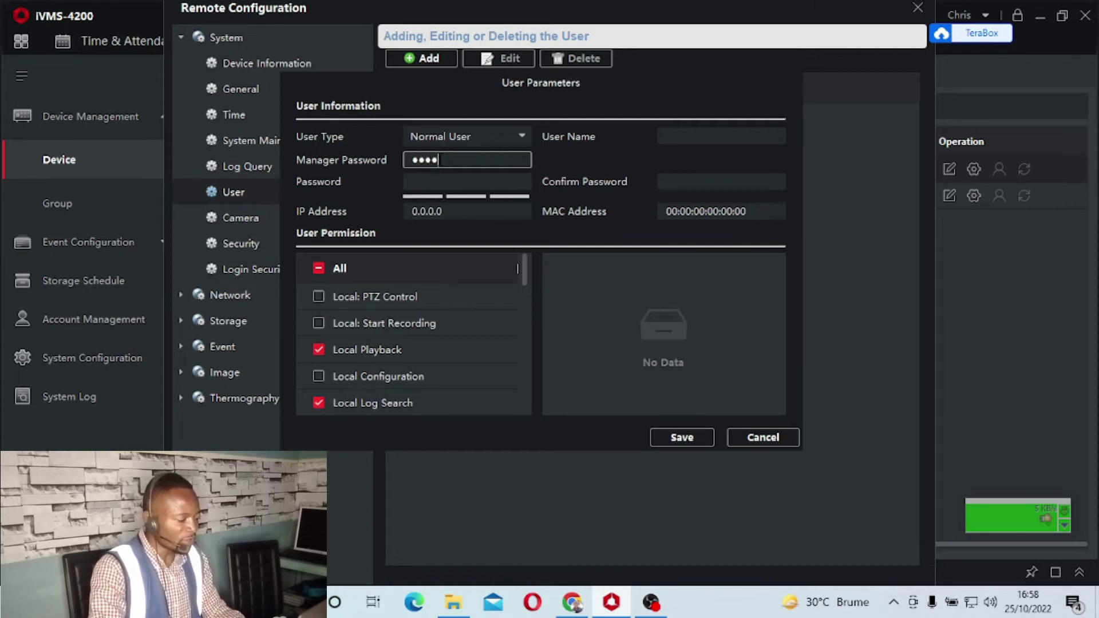
text(5)
key(BackSpace)
key(BackSpace)
key(BackSpace)
text(***)
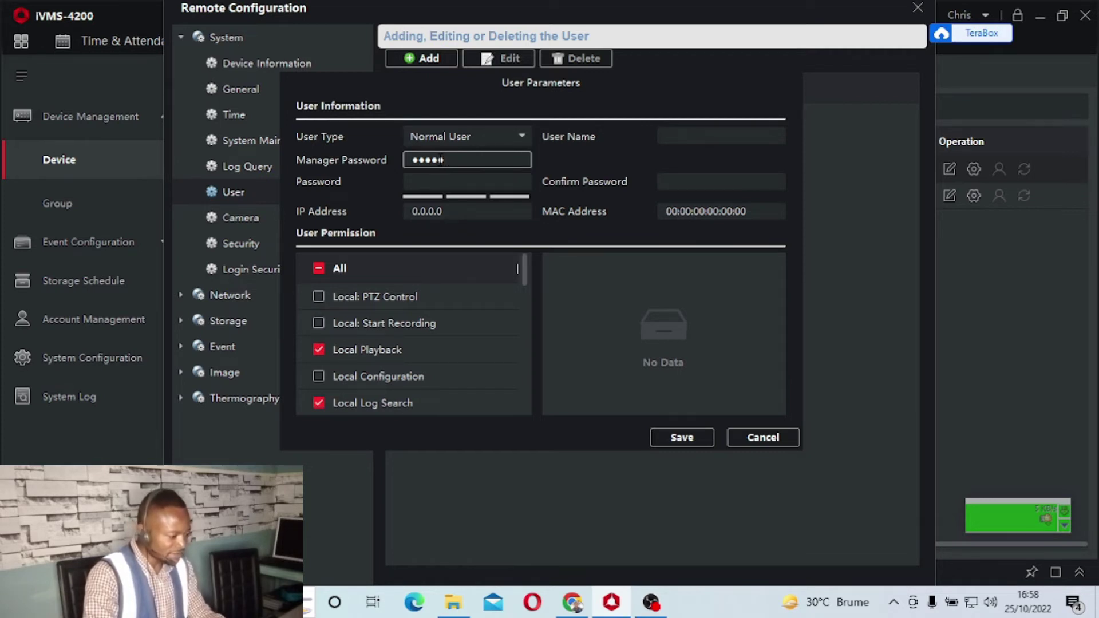
text(***)
click(436, 184)
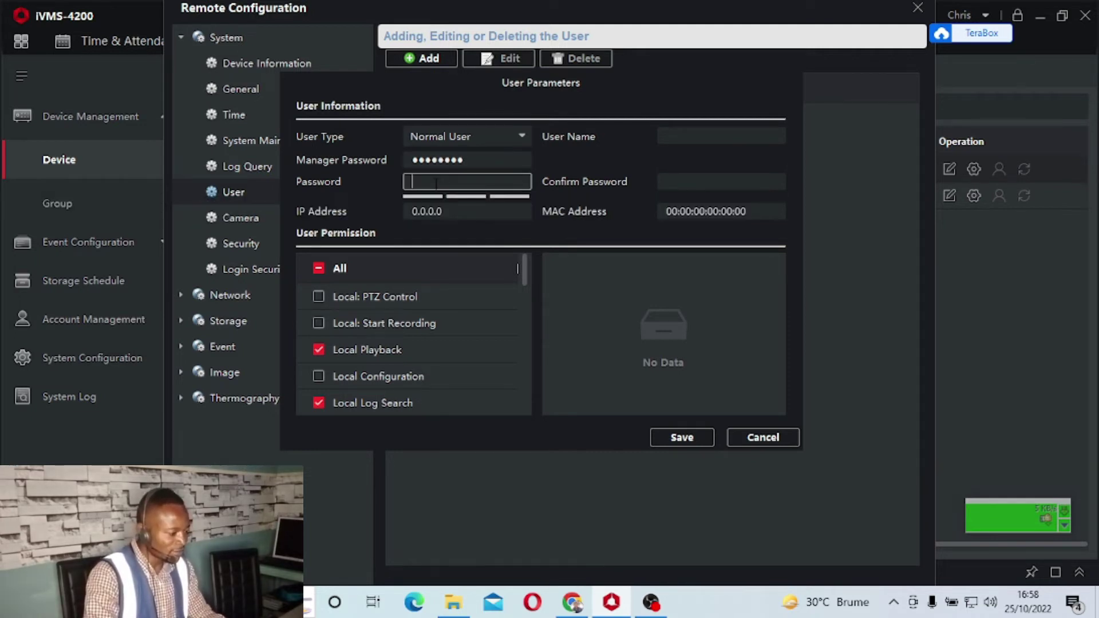
text(*****)
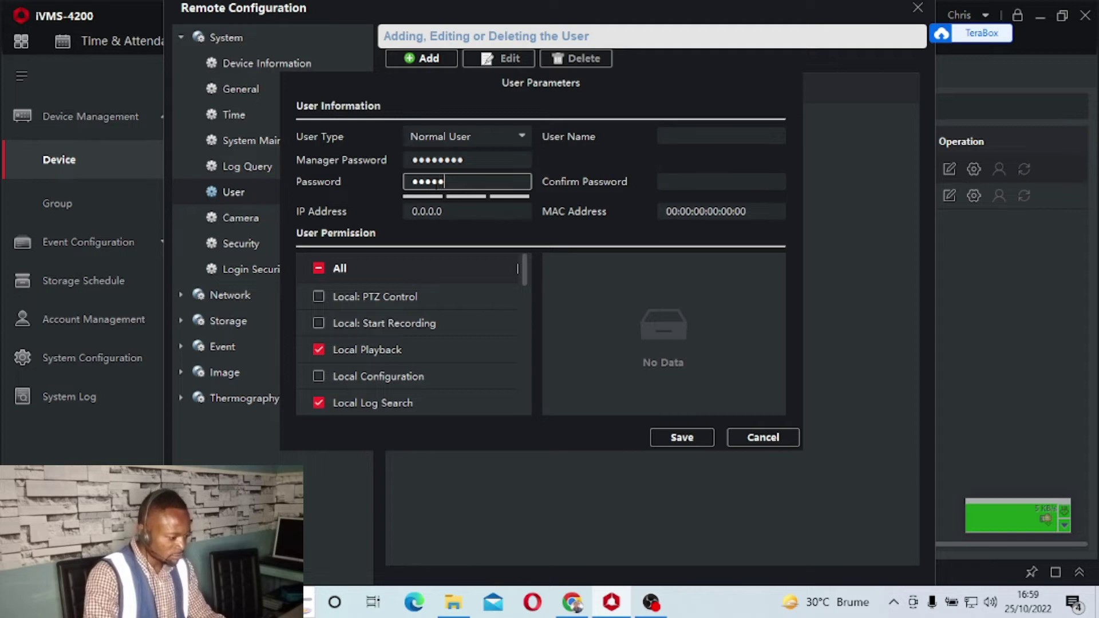
text(***)
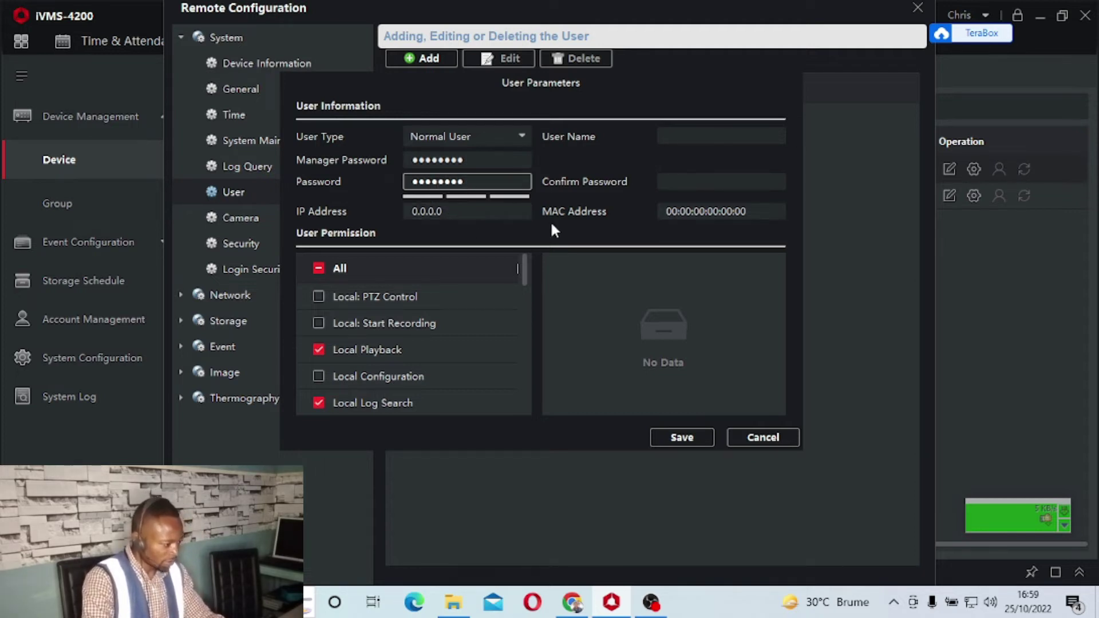
click(678, 137)
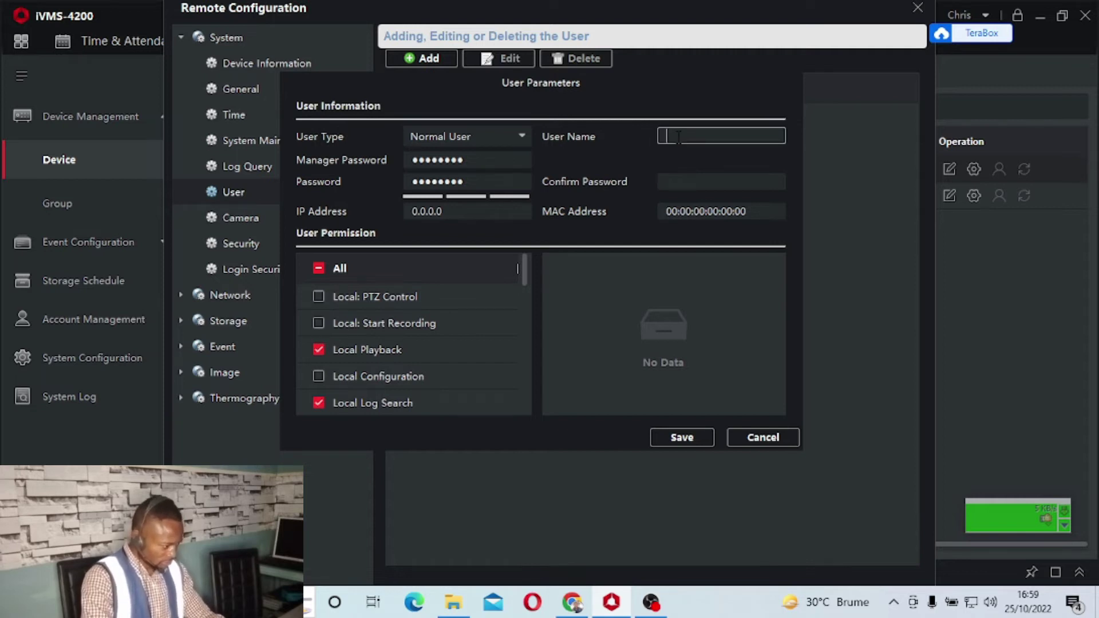
Enter a user name, then retype the password and its confirmation
text(FOLOLO)
click(681, 176)
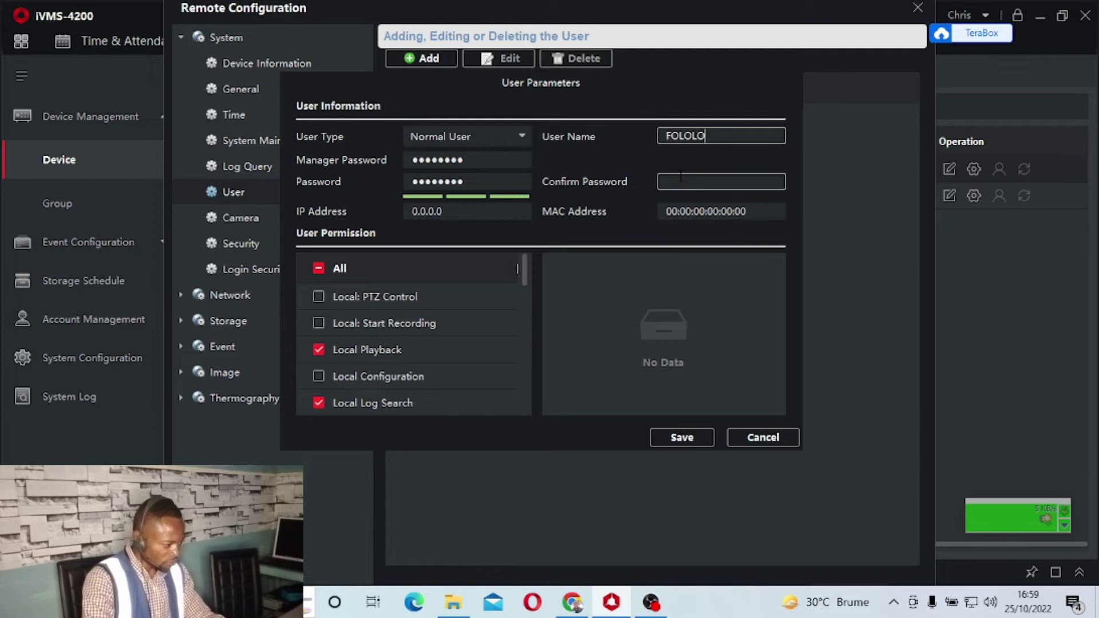
click(688, 182)
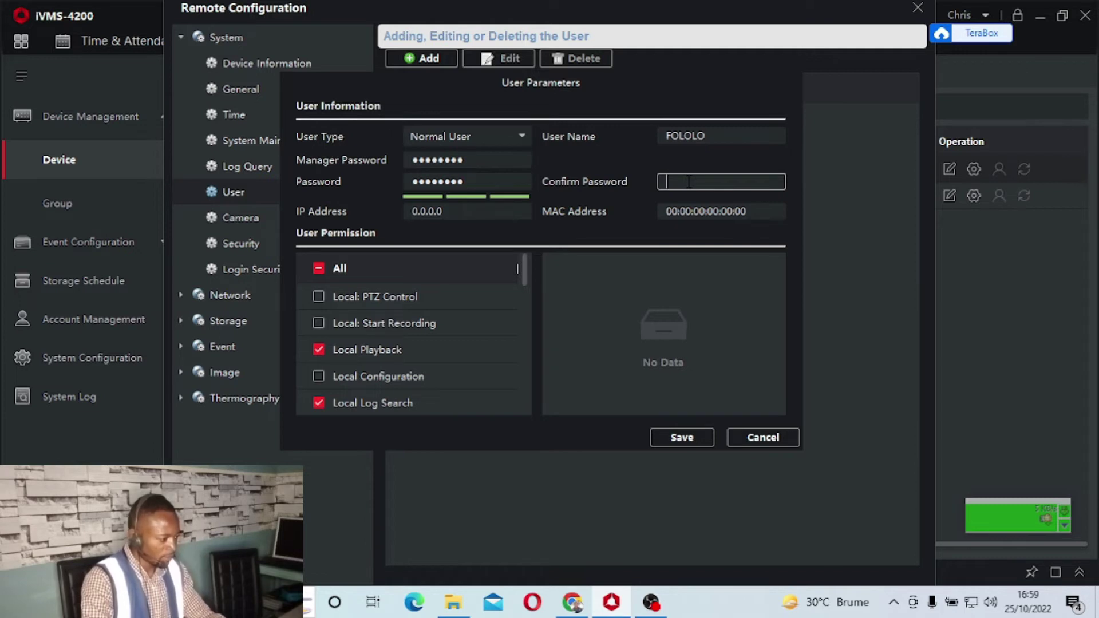
drag(467, 182, 386, 186)
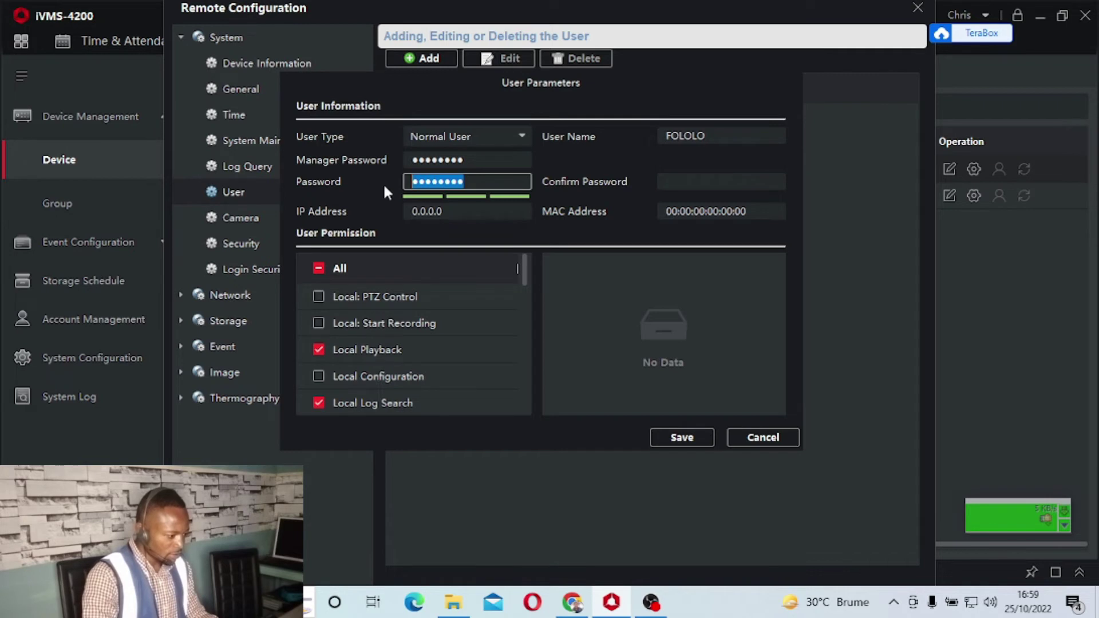
text(•••••••)
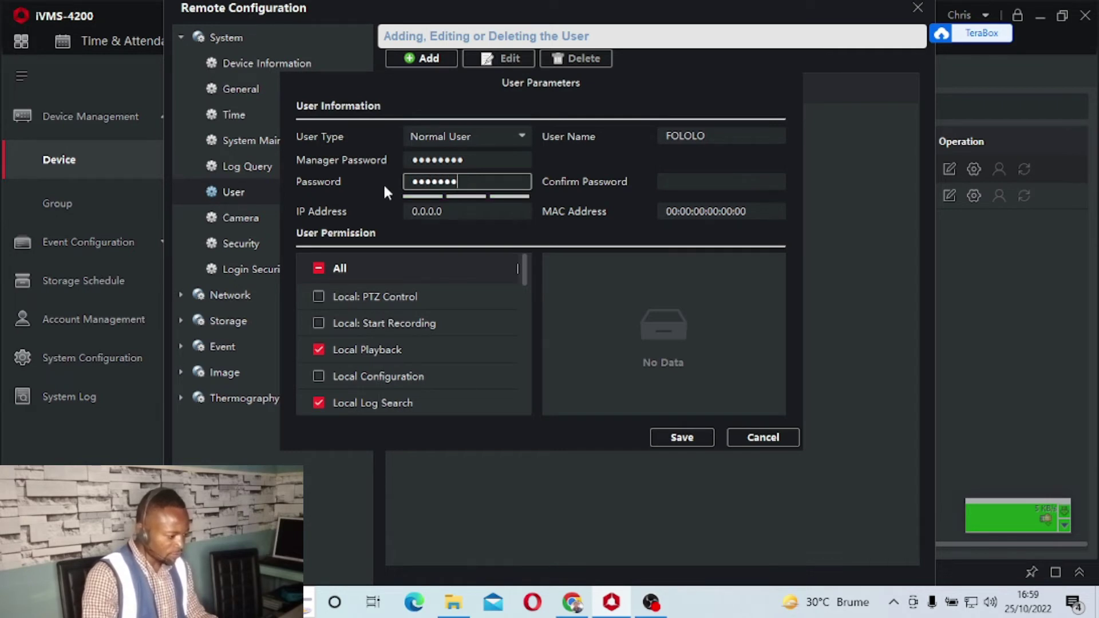
click(704, 184)
text(•••••••)
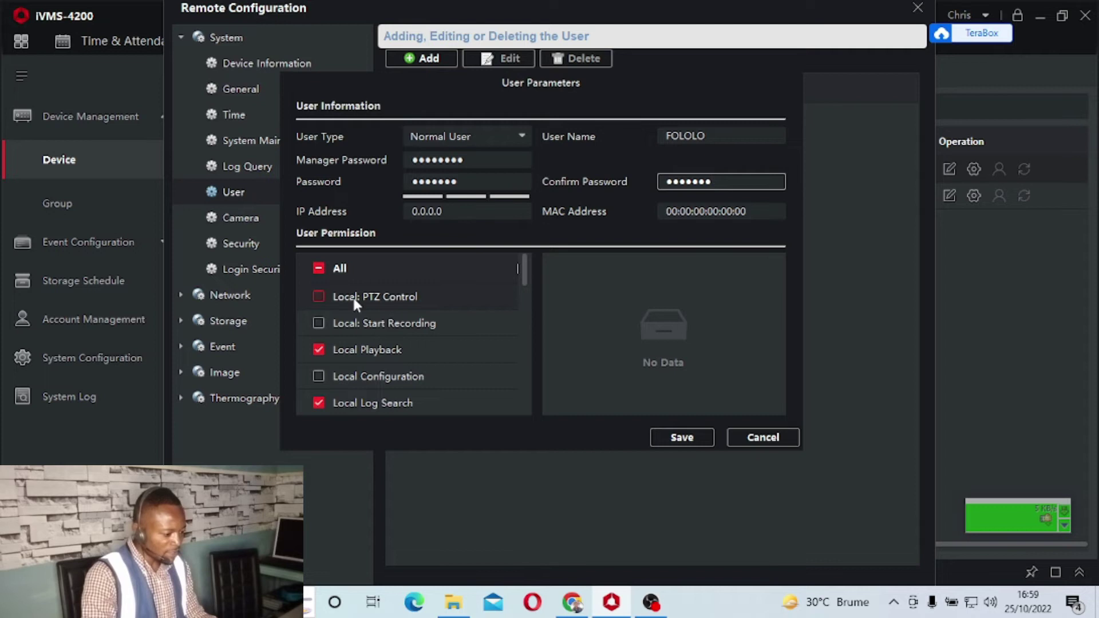
Grant all permissions and replace the password flagged as risky
click(319, 296)
click(319, 267)
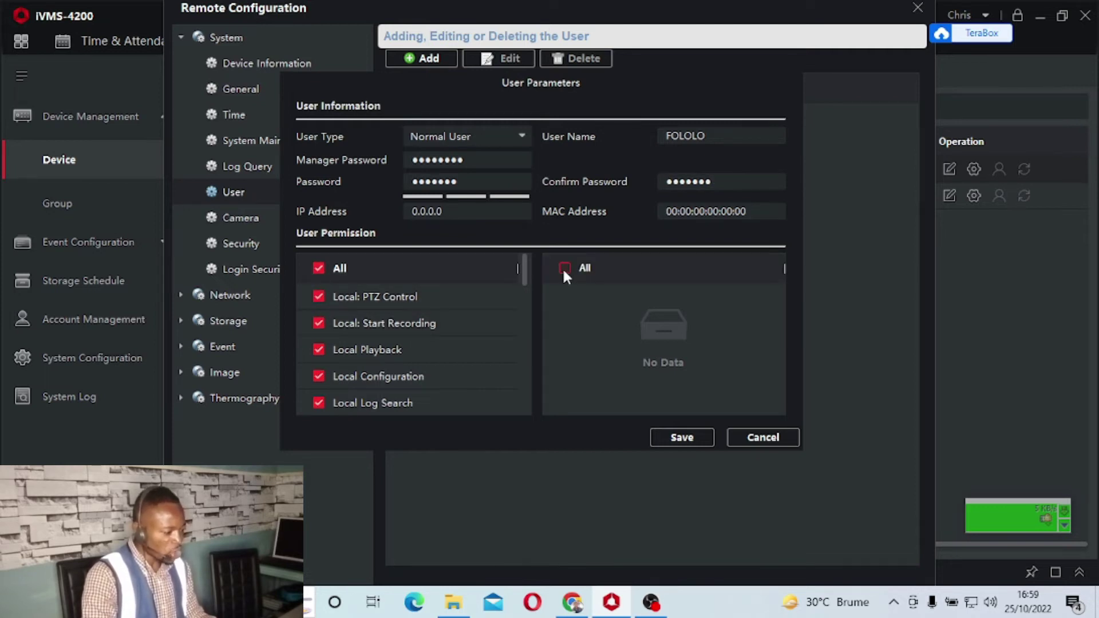
click(673, 441)
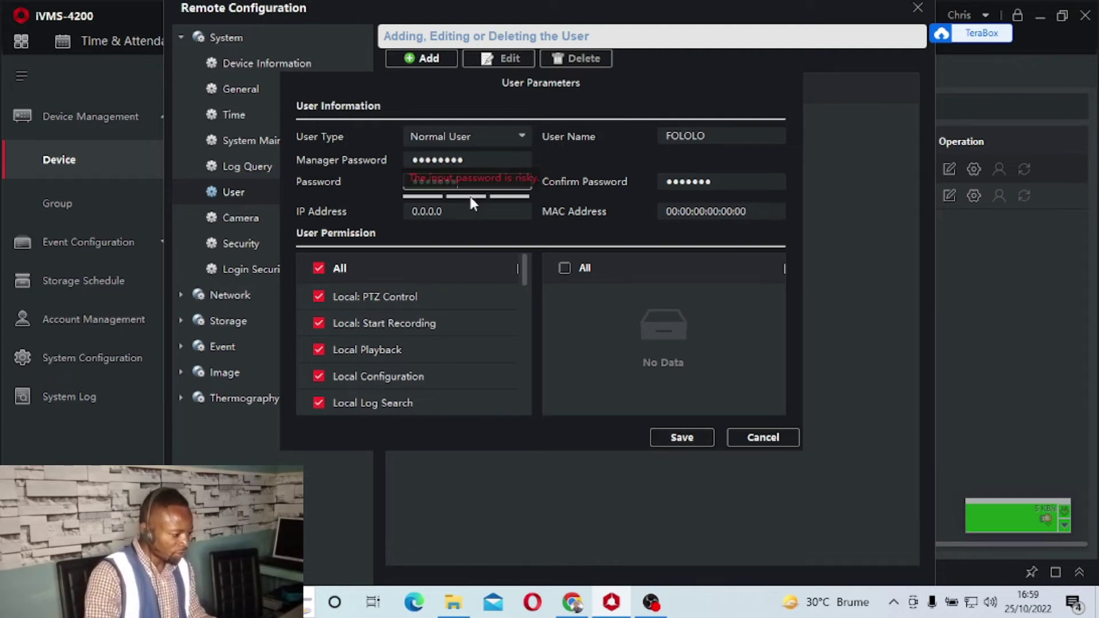
click(458, 181)
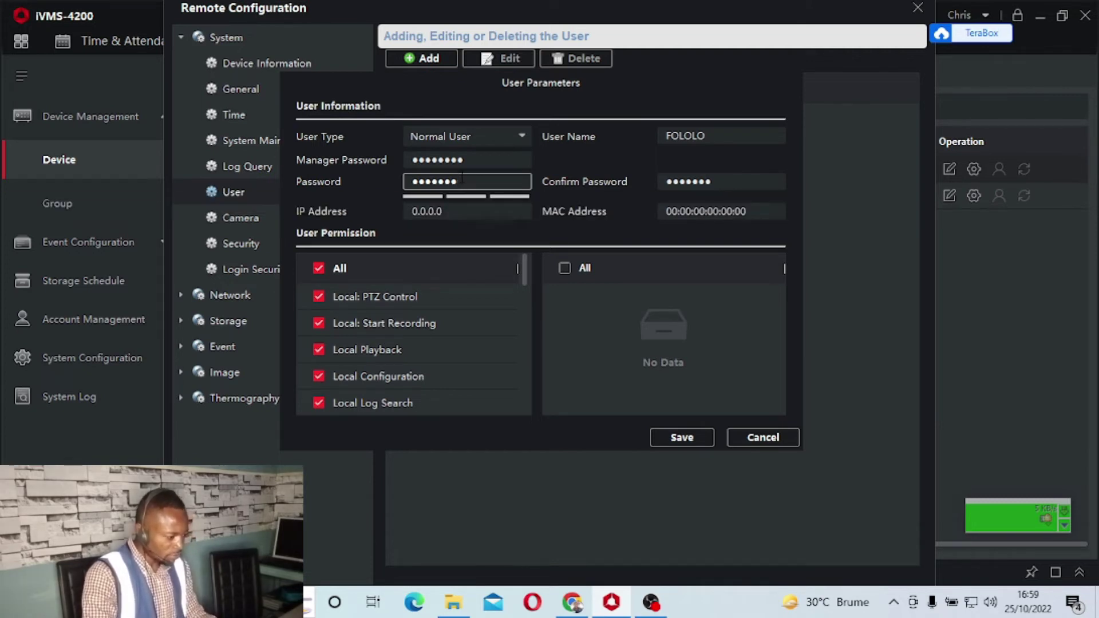
drag(459, 181, 395, 182)
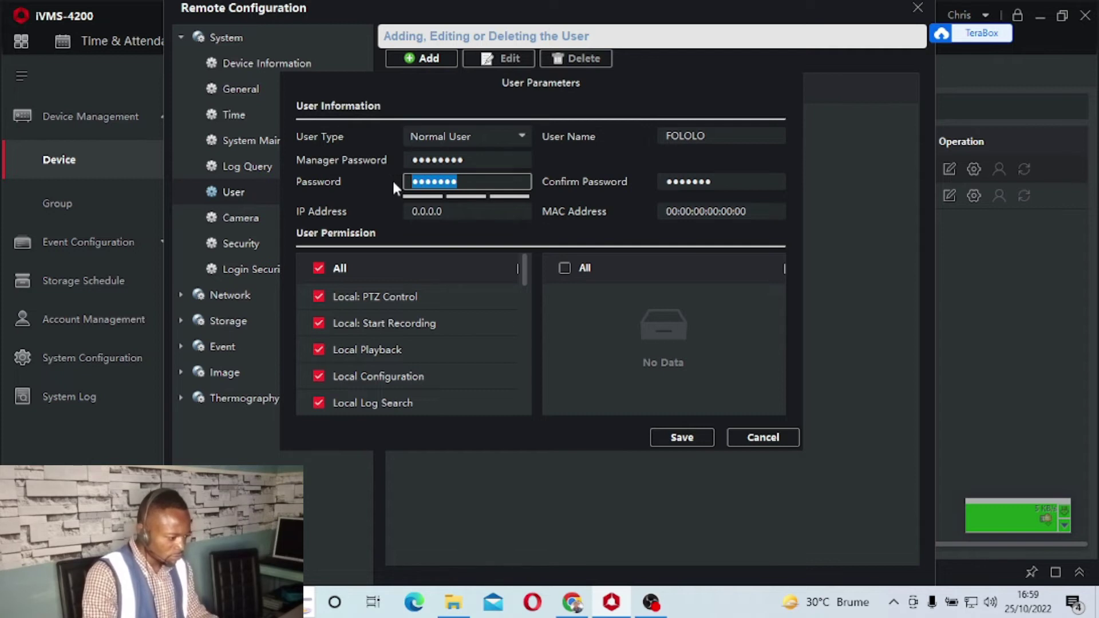
text(aaaaa)
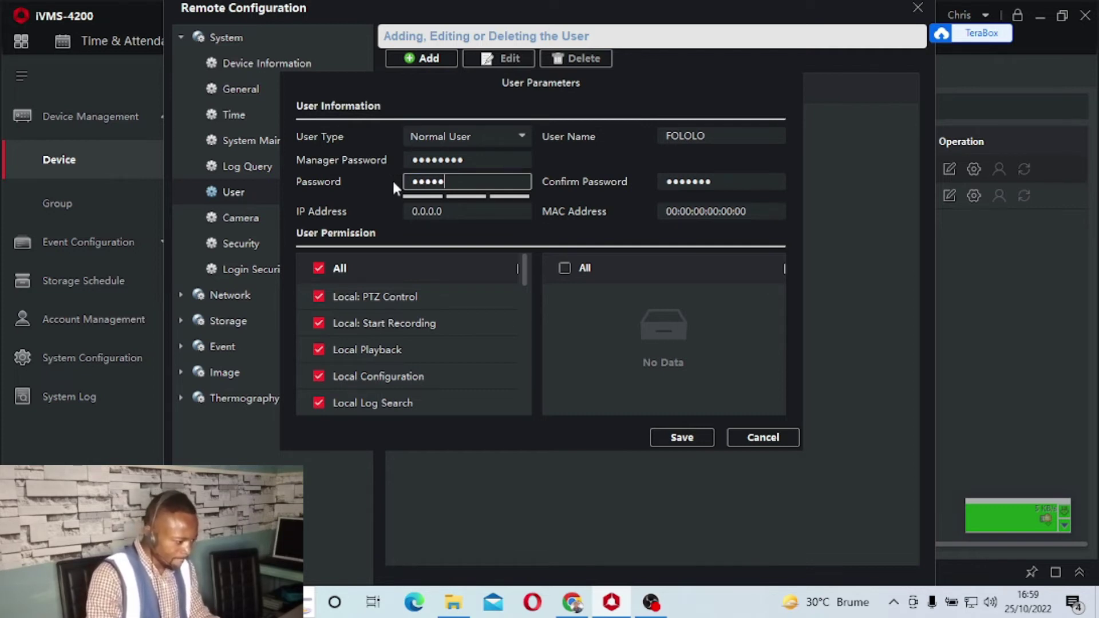
text(aaaa)
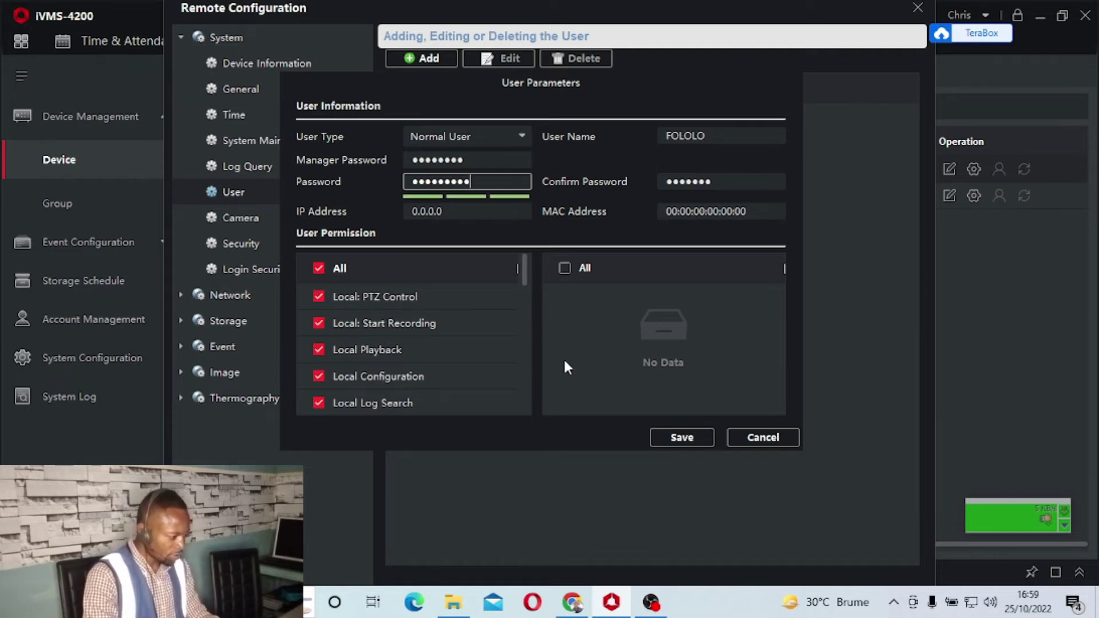
Retype the confirmation password to match after the mismatch warning
click(675, 437)
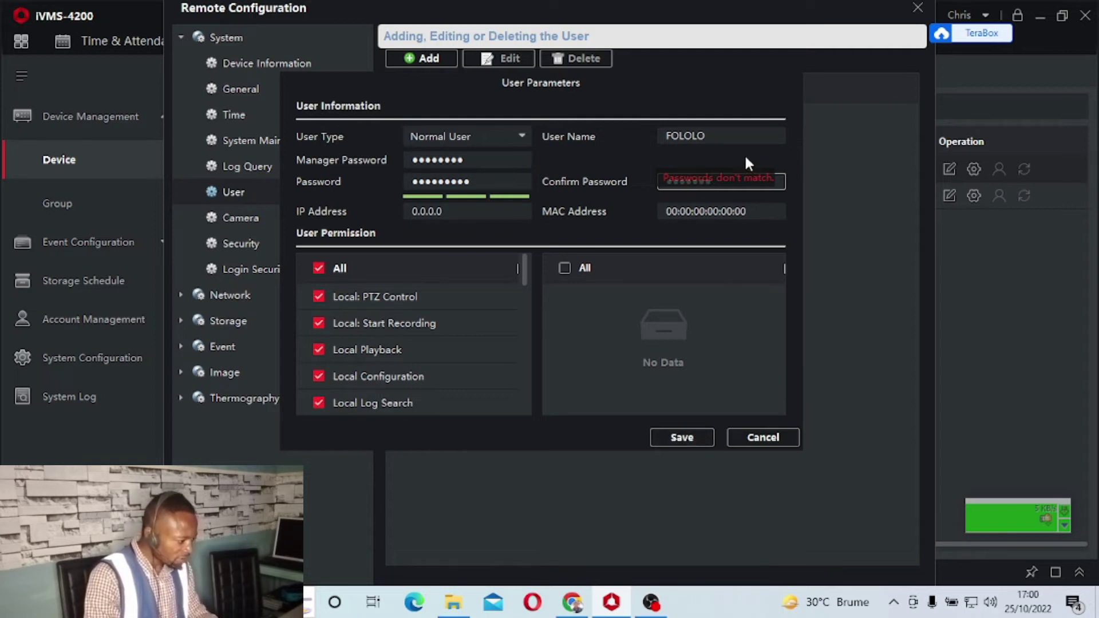
drag(720, 182, 641, 189)
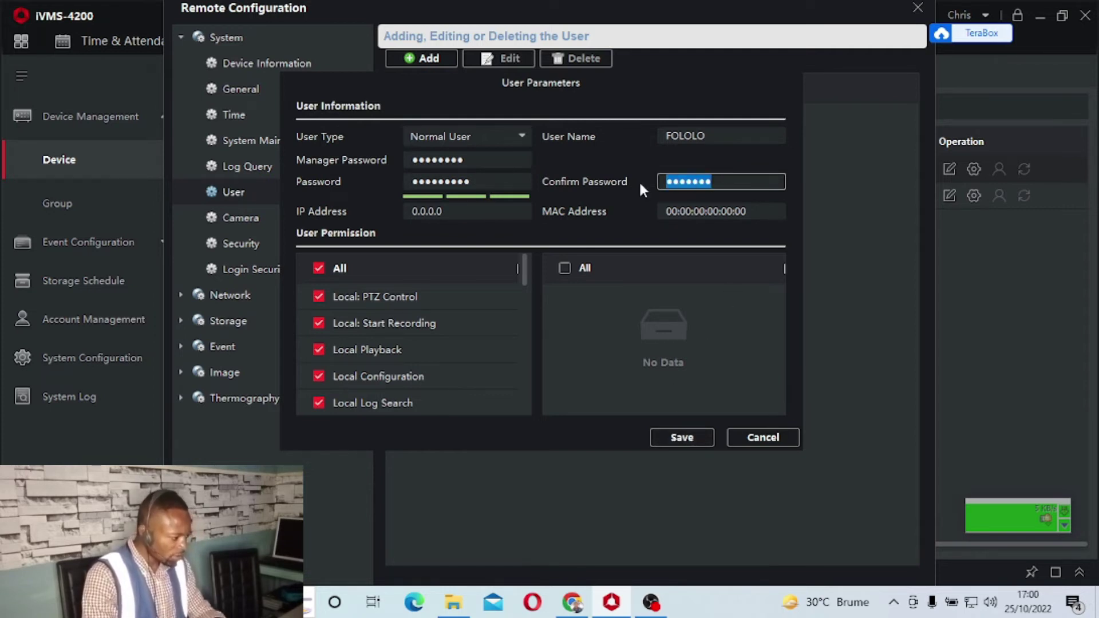
text(•••••••••)
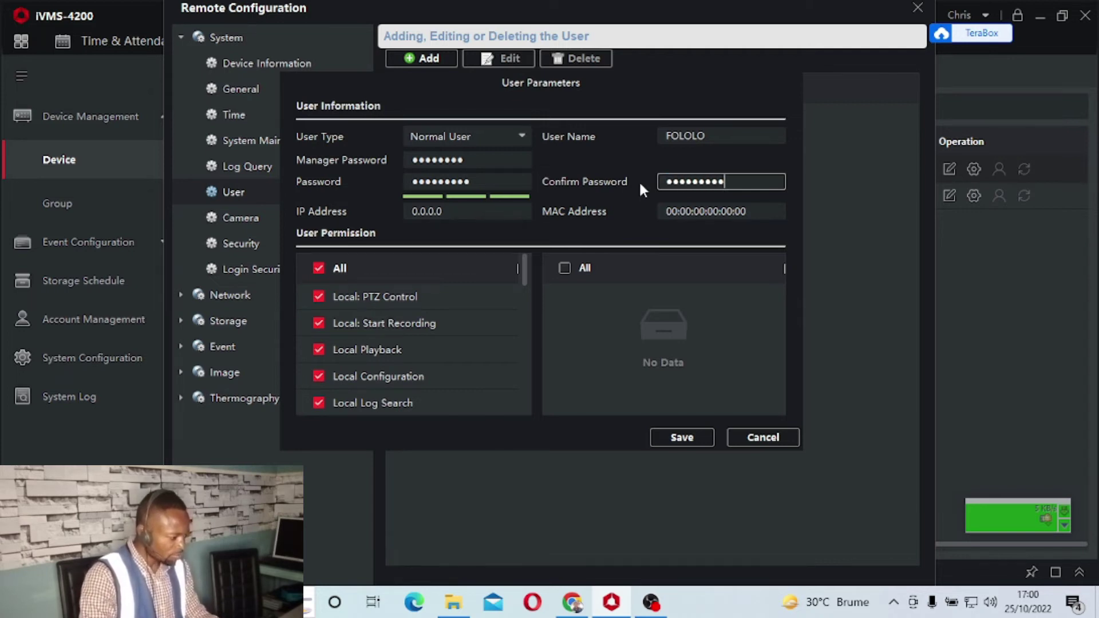
Save the User Parameters to add the Normal User with Strong password security
click(661, 431)
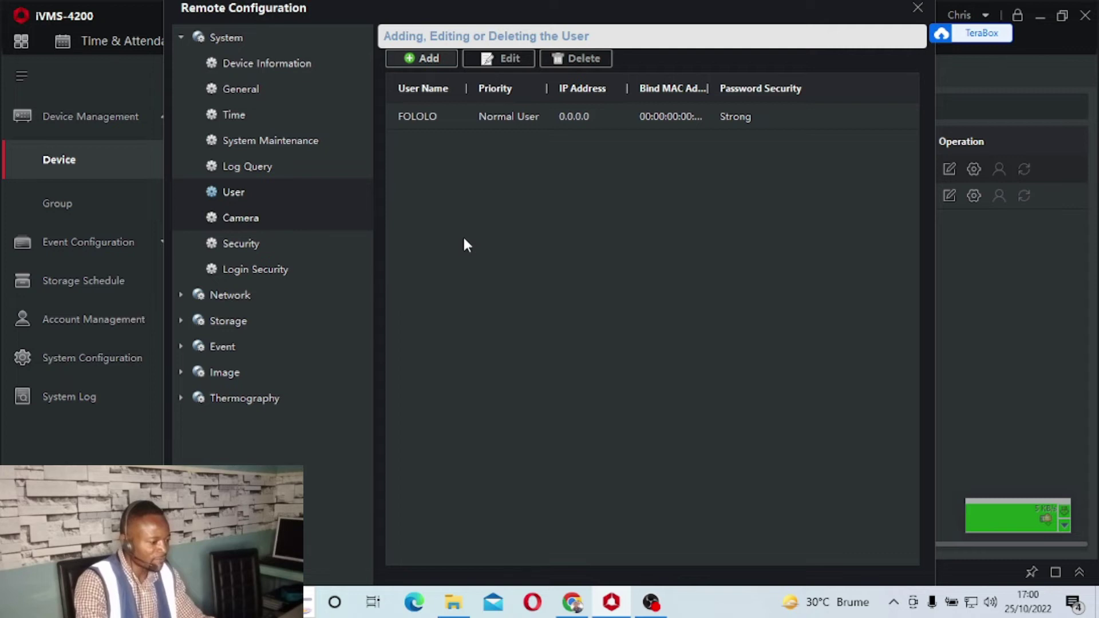
Start adding an IP camera and enter its IP address 192.168.2.14
click(335, 224)
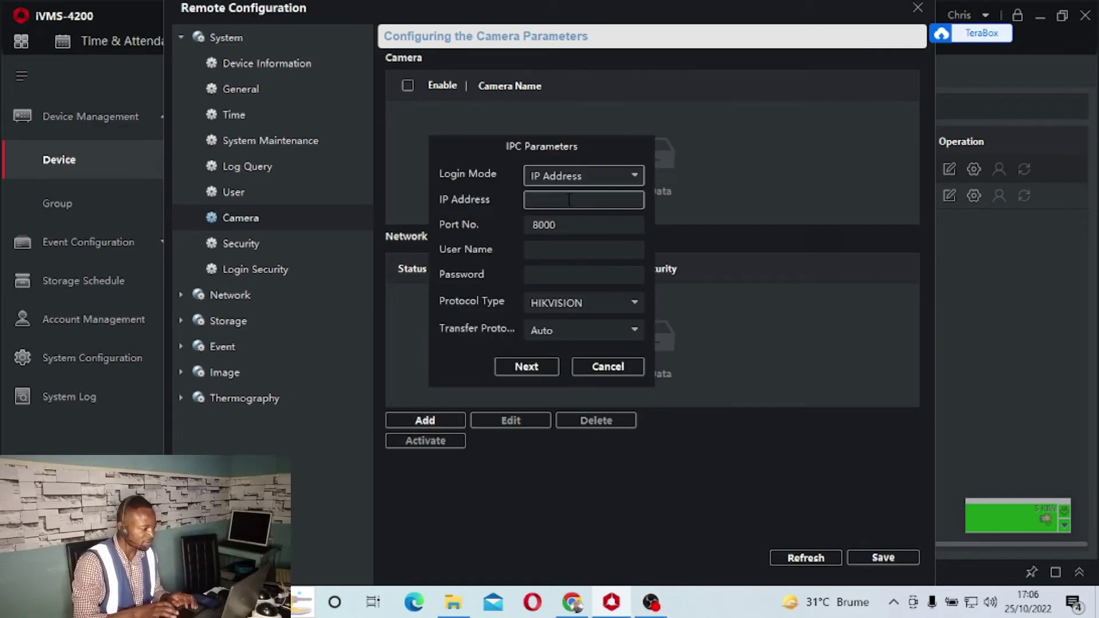
click(568, 199)
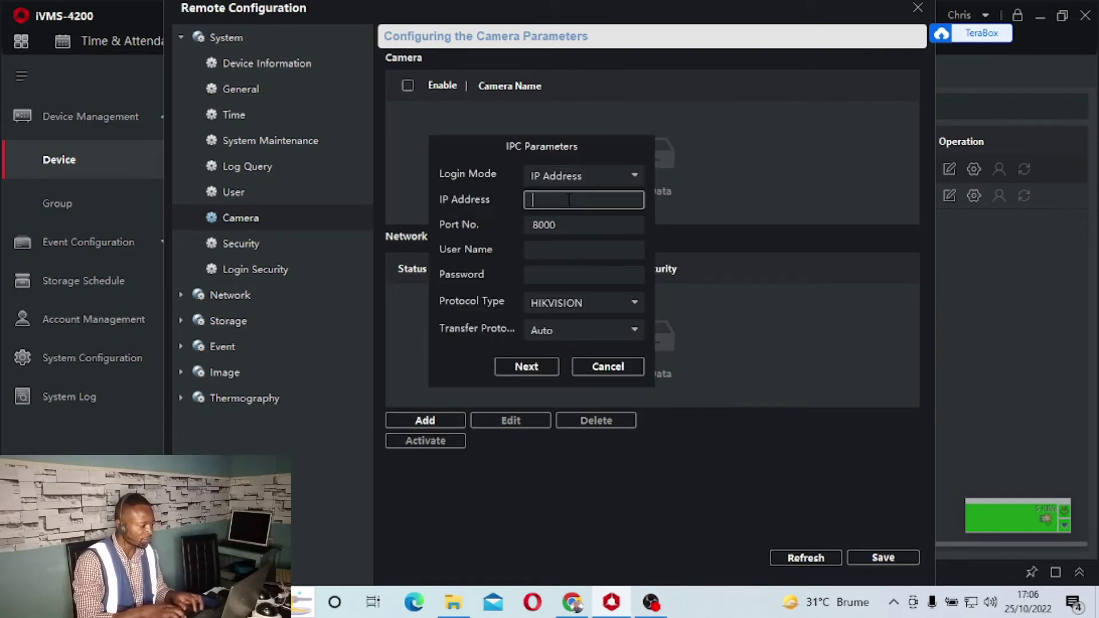
text(192.16)
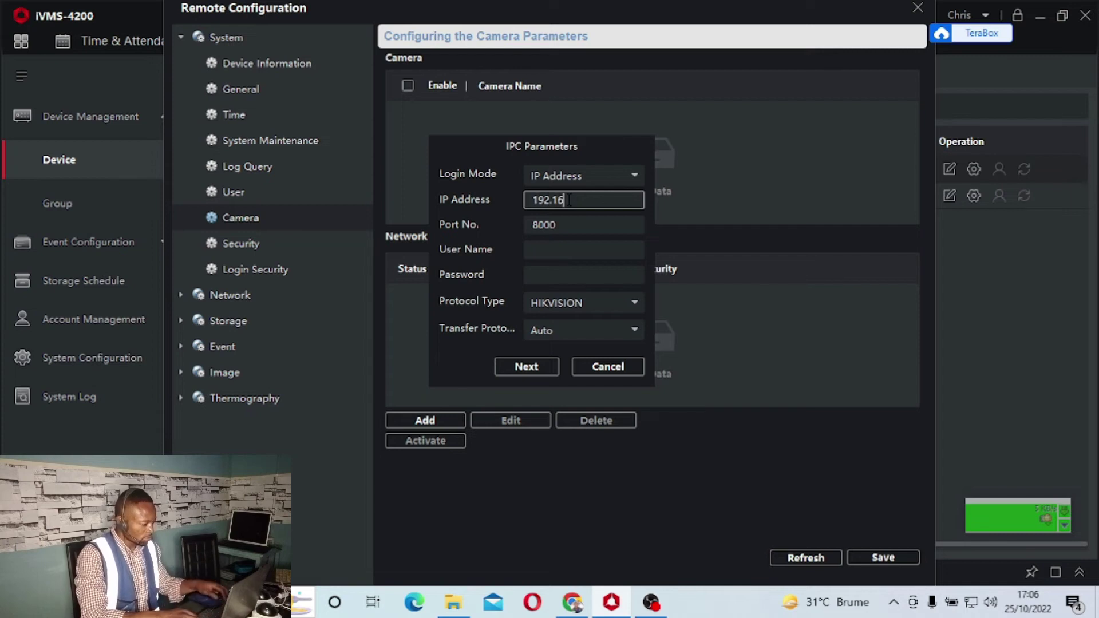
text(8.)
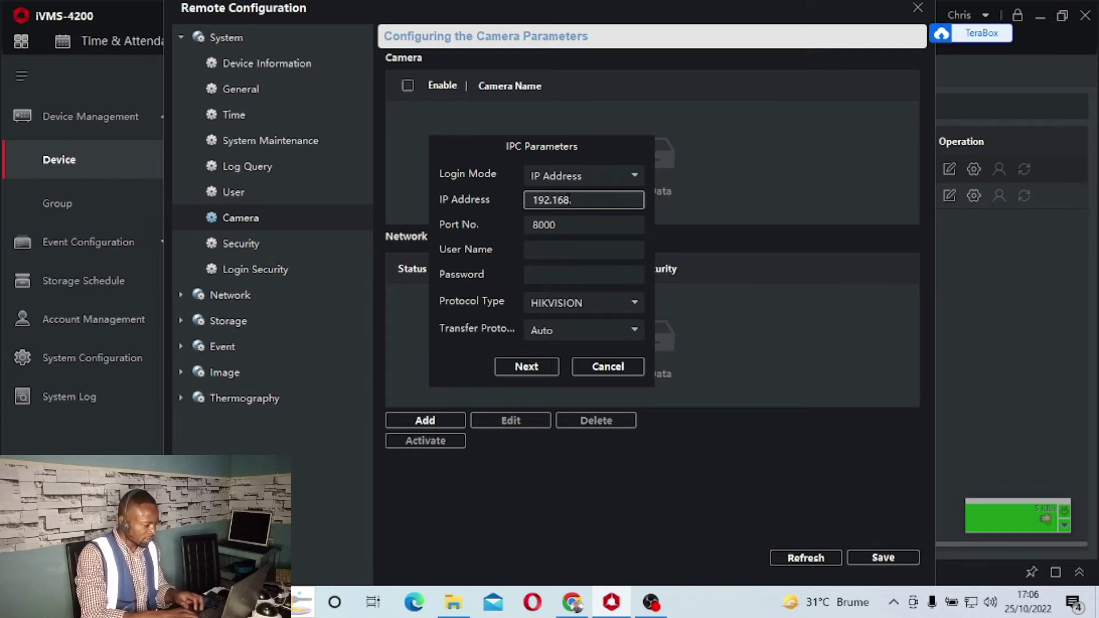
text(2.14)
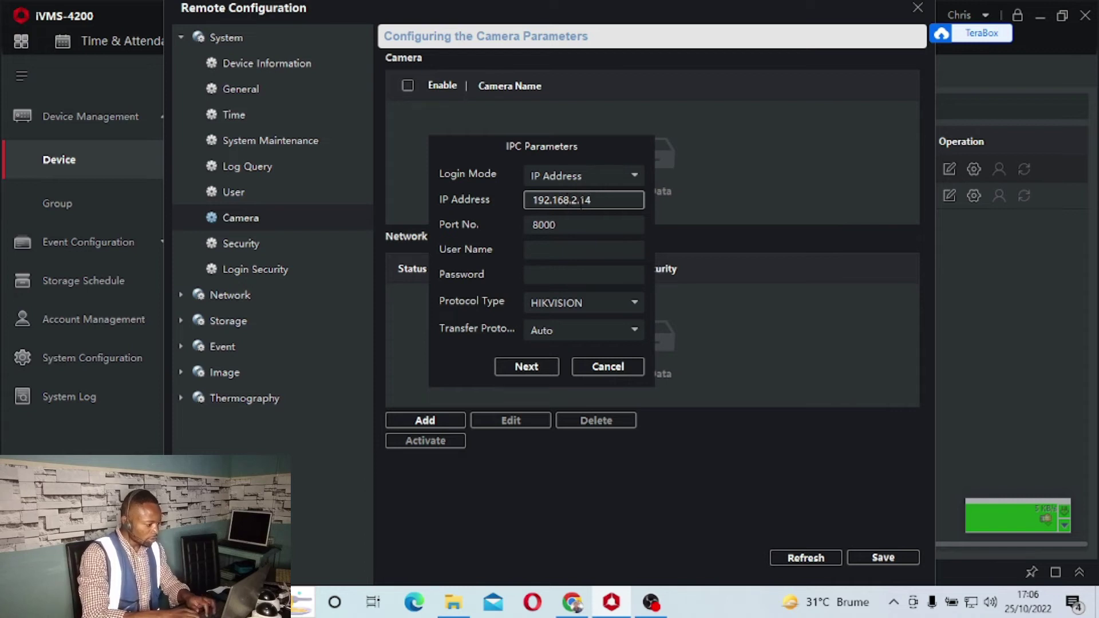
drag(595, 203, 498, 189)
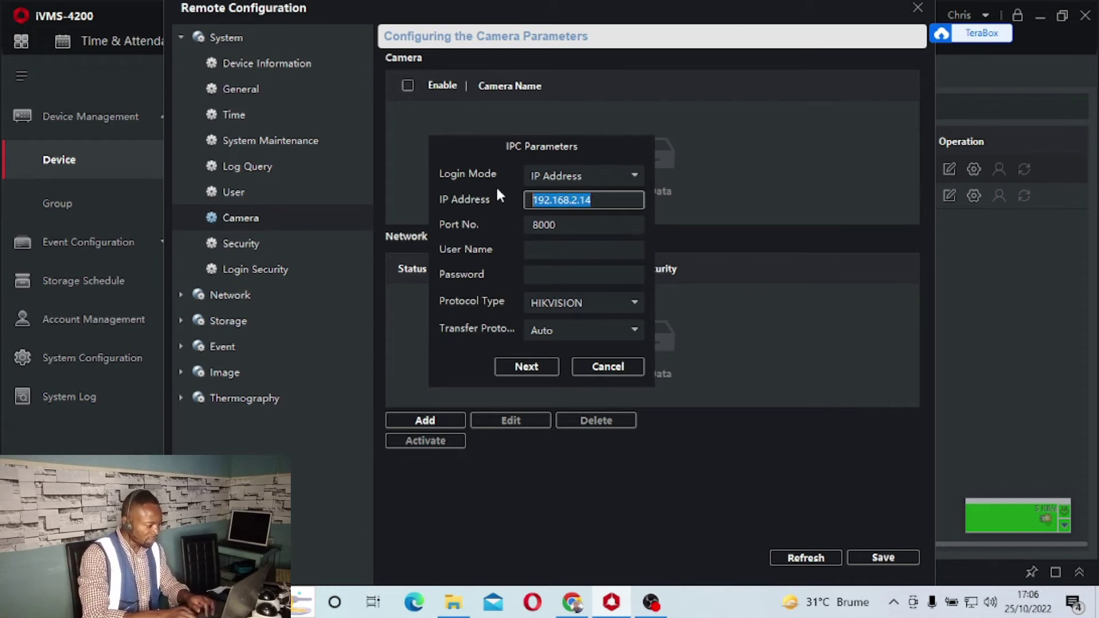
Fill in the camera's user name admin and its login password
click(533, 249)
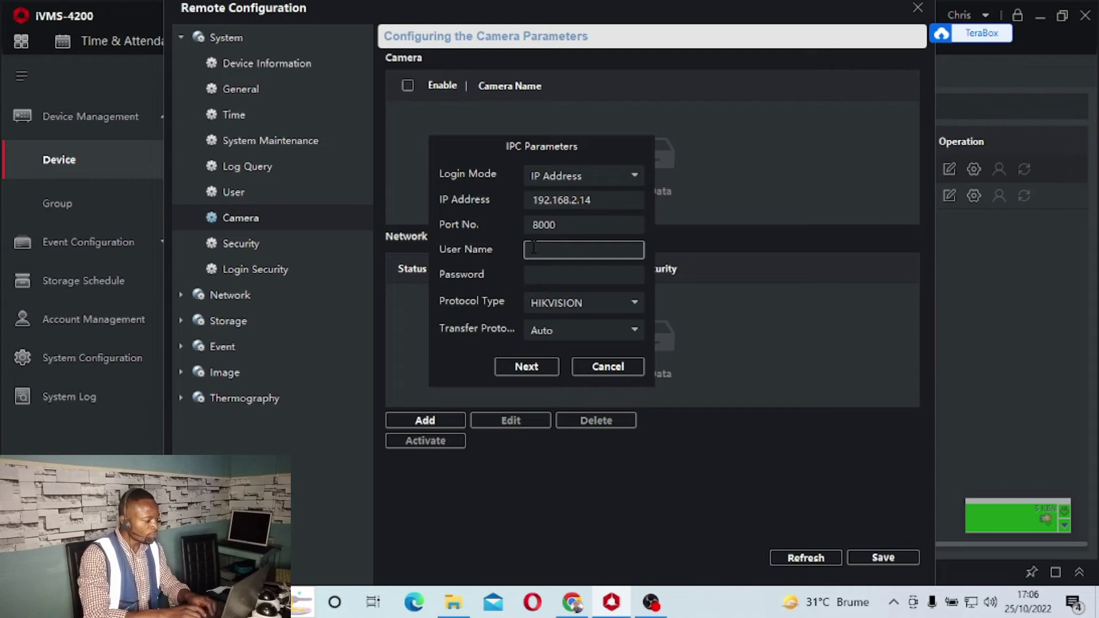
text(admin)
key(Tab)
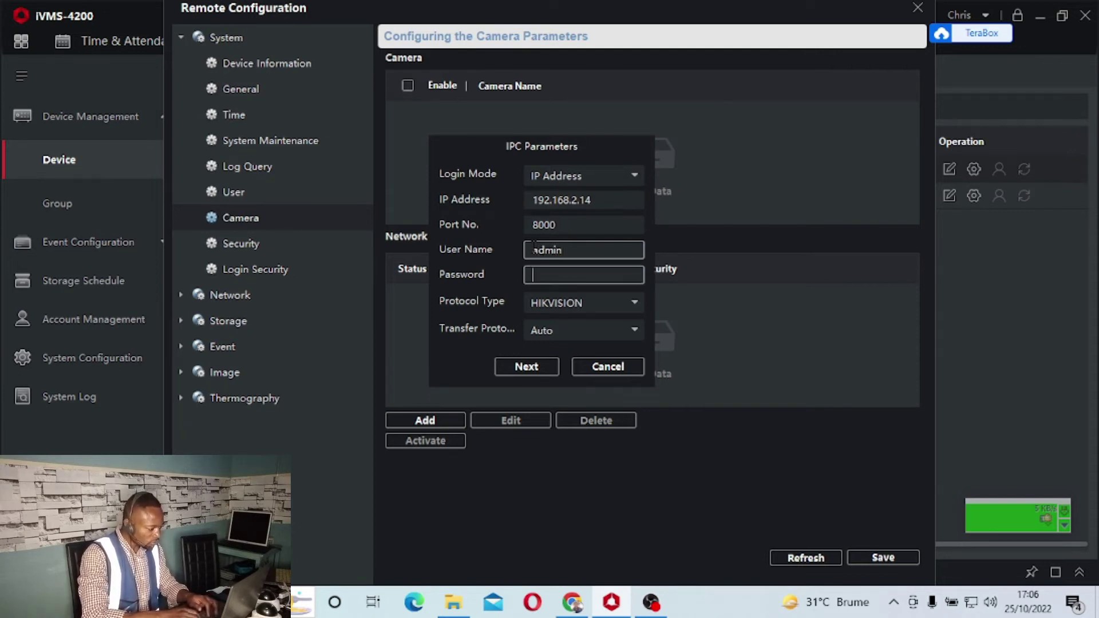
text(ad)
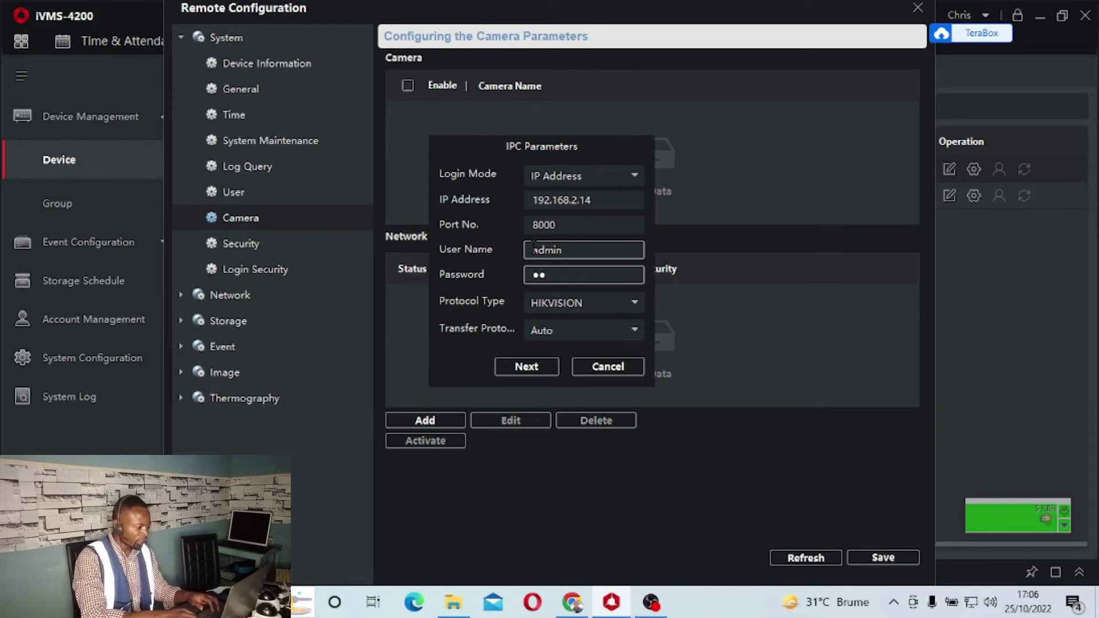
key(BackSpace)
text(•••)
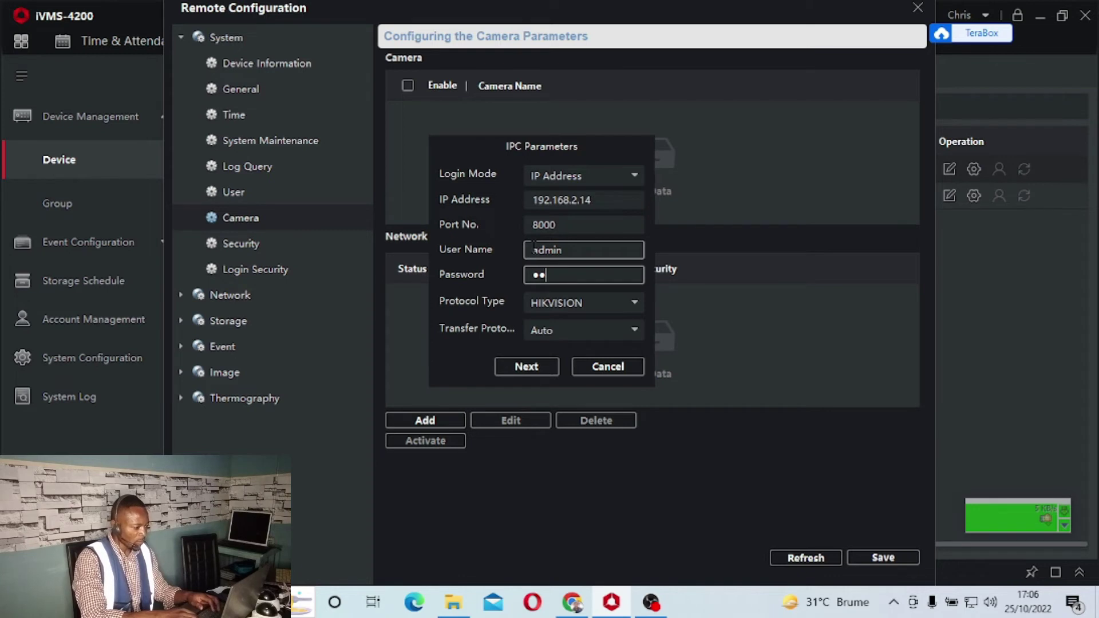
text(•••••)
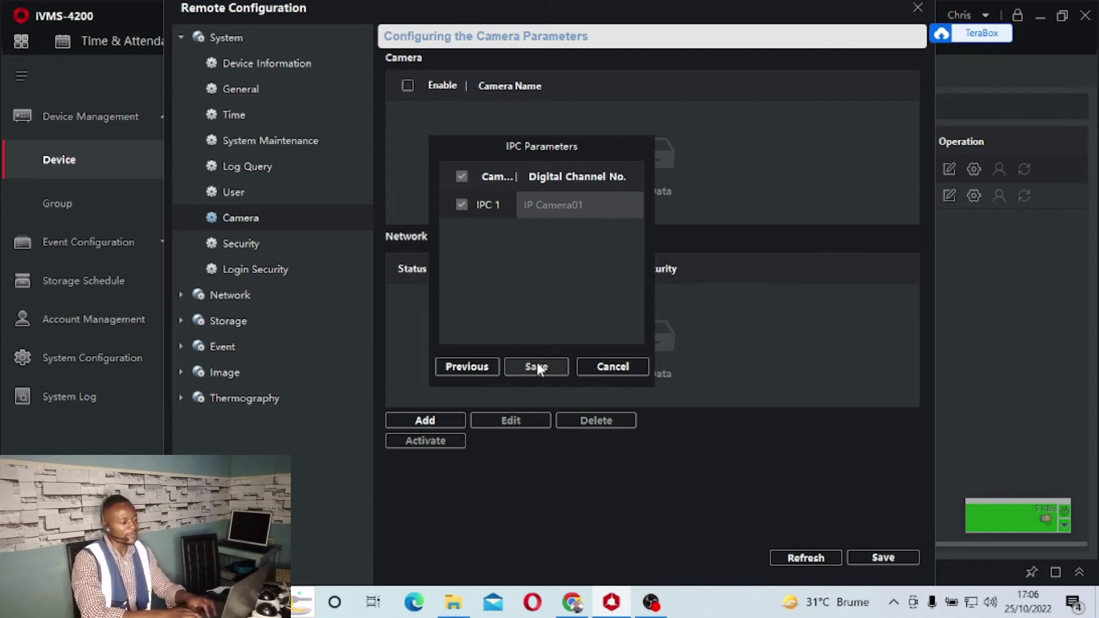
Cancel the IPC Parameters dialog, leaving the network camera list showing No Data
click(614, 371)
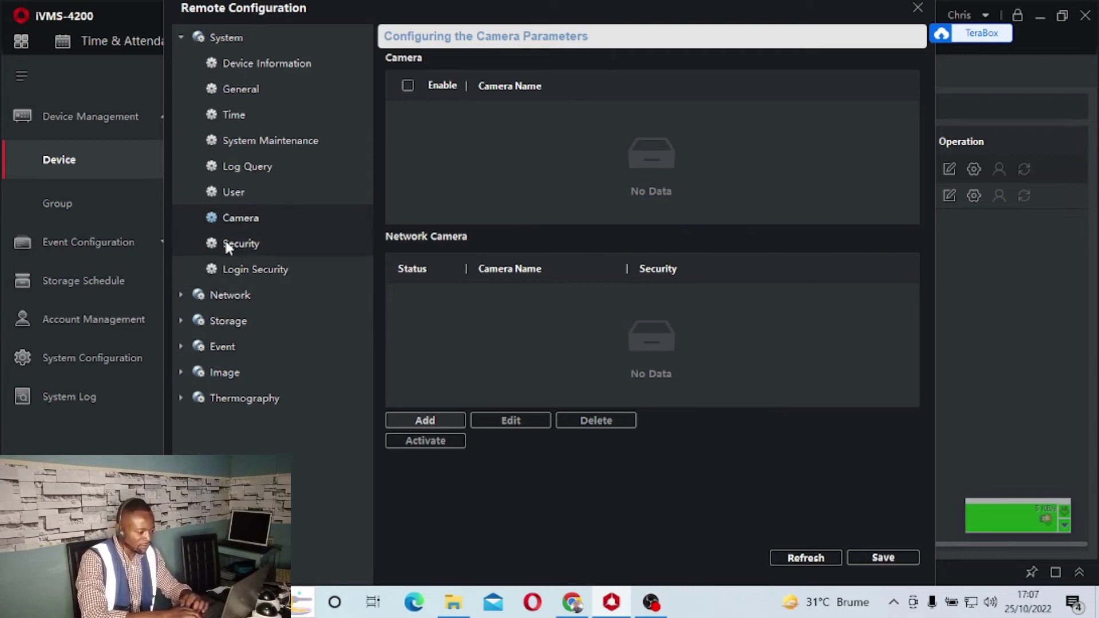
View the NVR's System Security page, then its Login Security settings
click(264, 249)
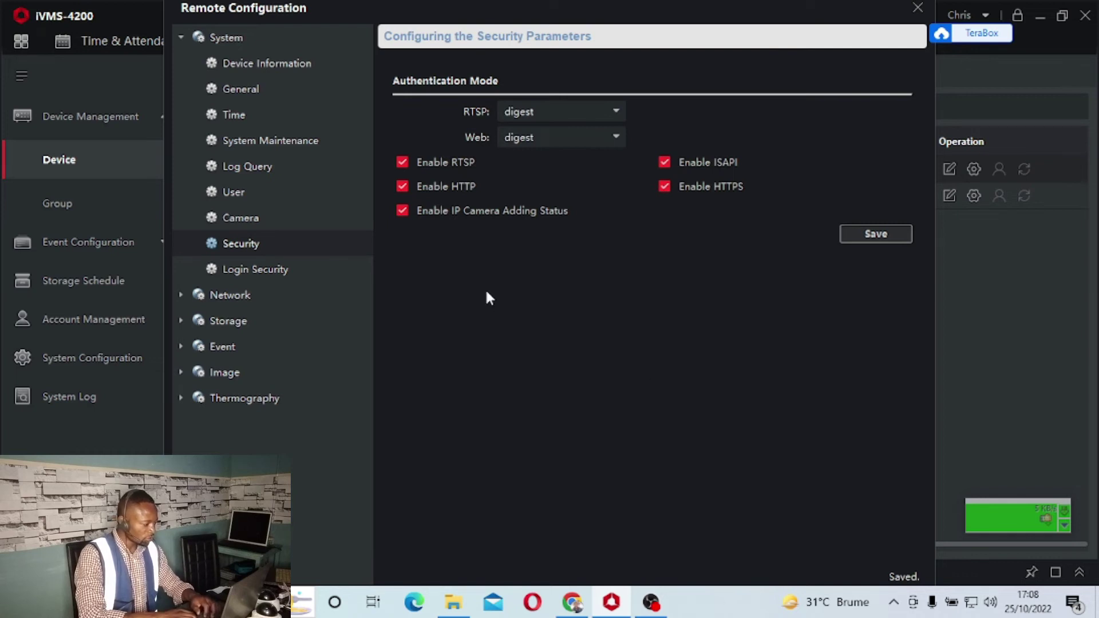
click(261, 267)
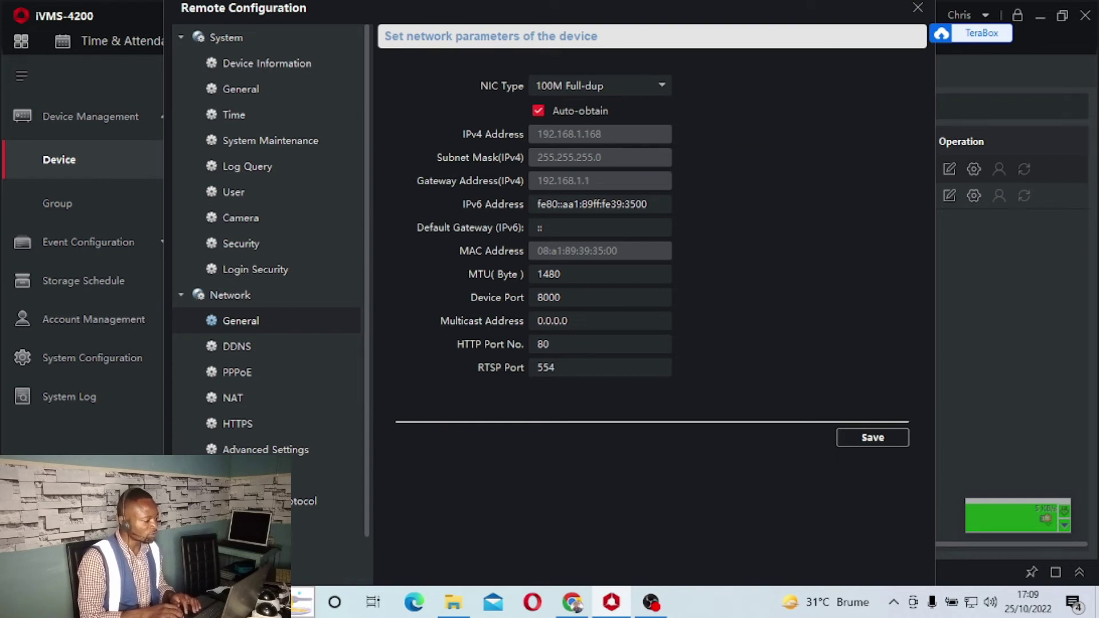
Show Network > Advanced Settings with DNS1 192.168.1.1 and DNS2 8.8.8.8
click(171, 602)
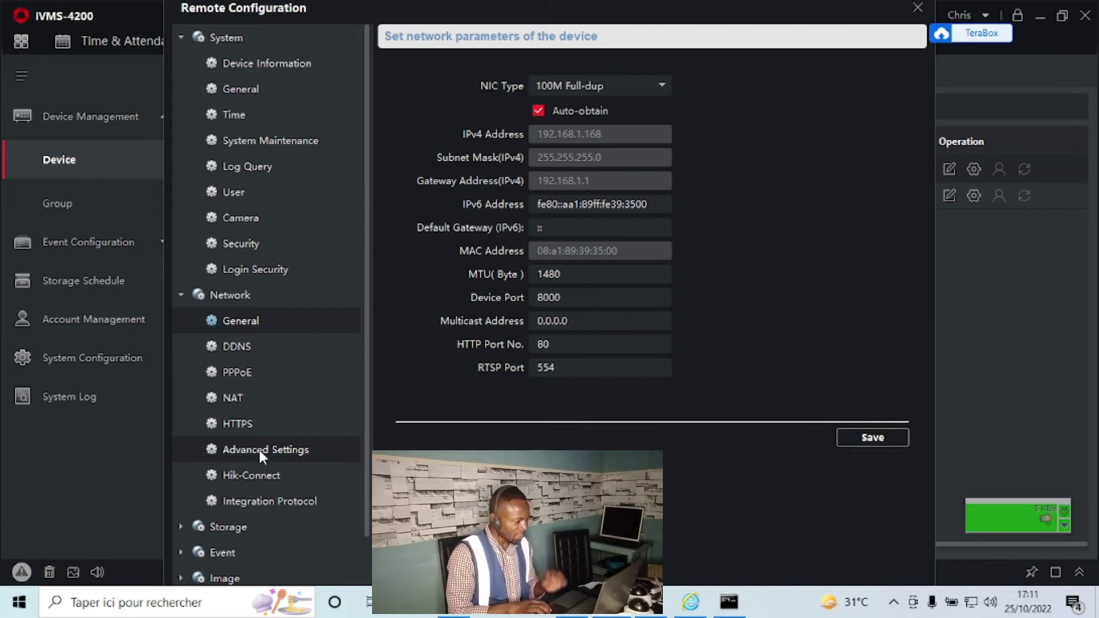
click(259, 448)
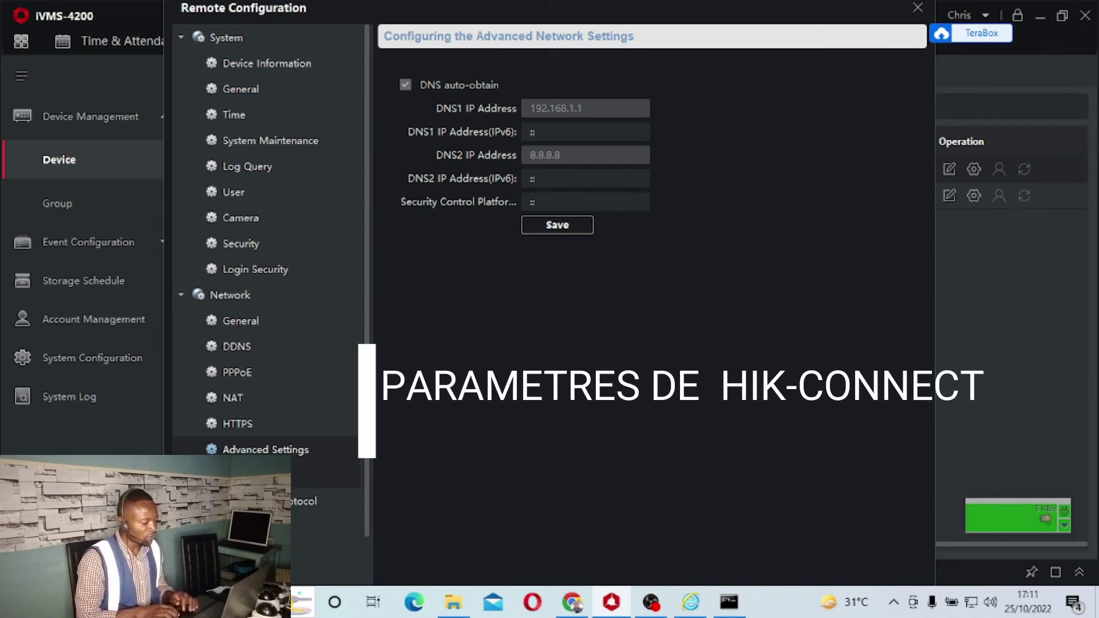
Show Network > Hik-Connect, with Guarding Vision enabled and status Online
click(259, 475)
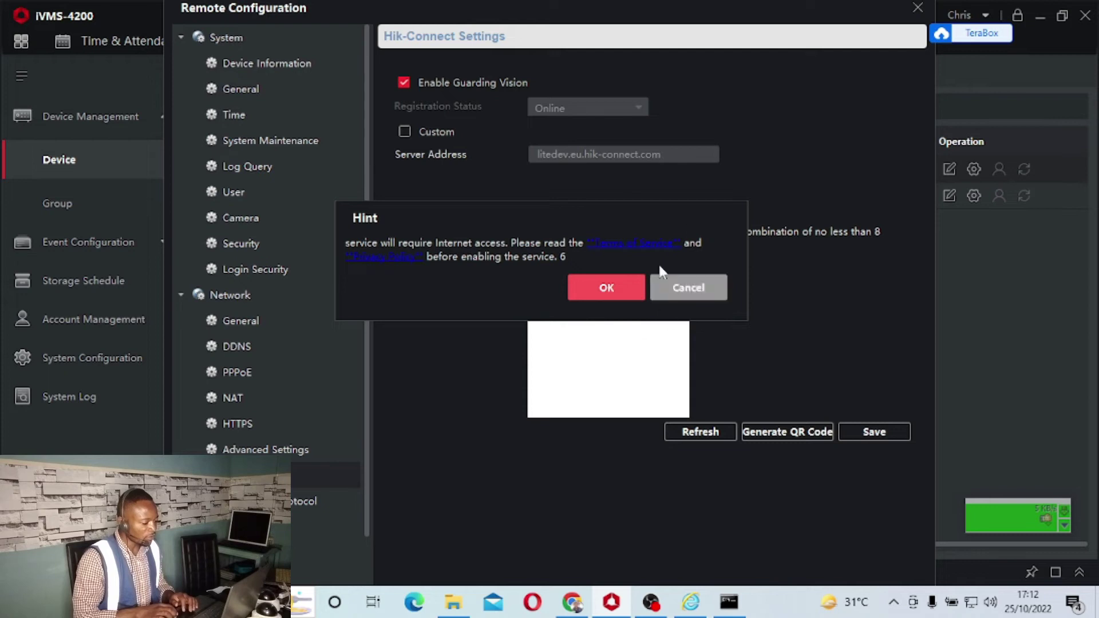
Dismiss the Internet-access hint and switch Enable Guarding Vision off
click(681, 292)
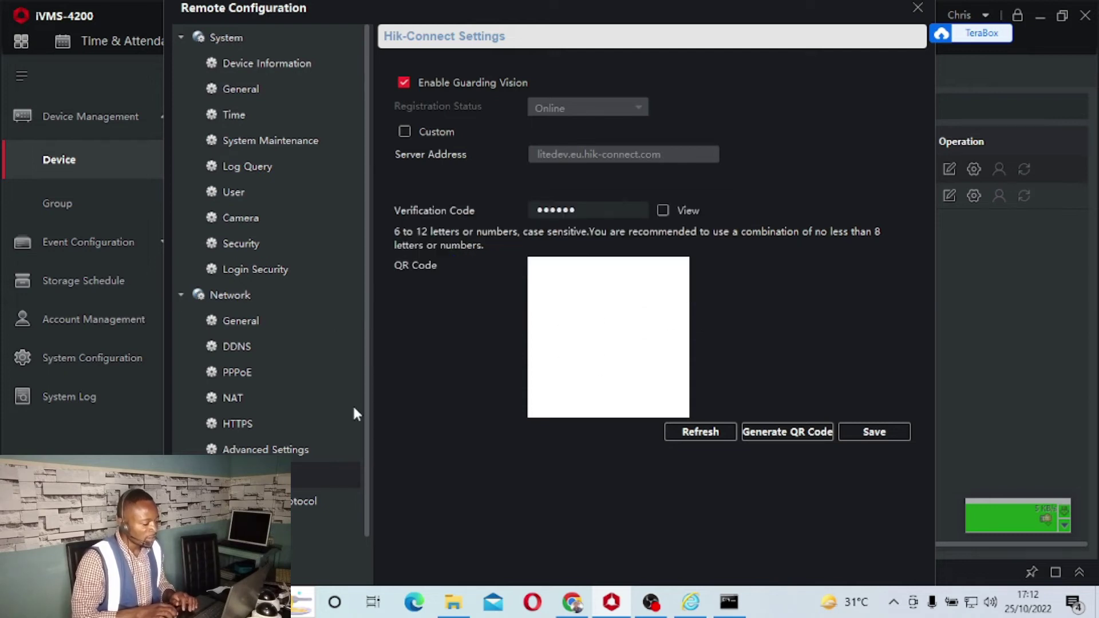
click(404, 83)
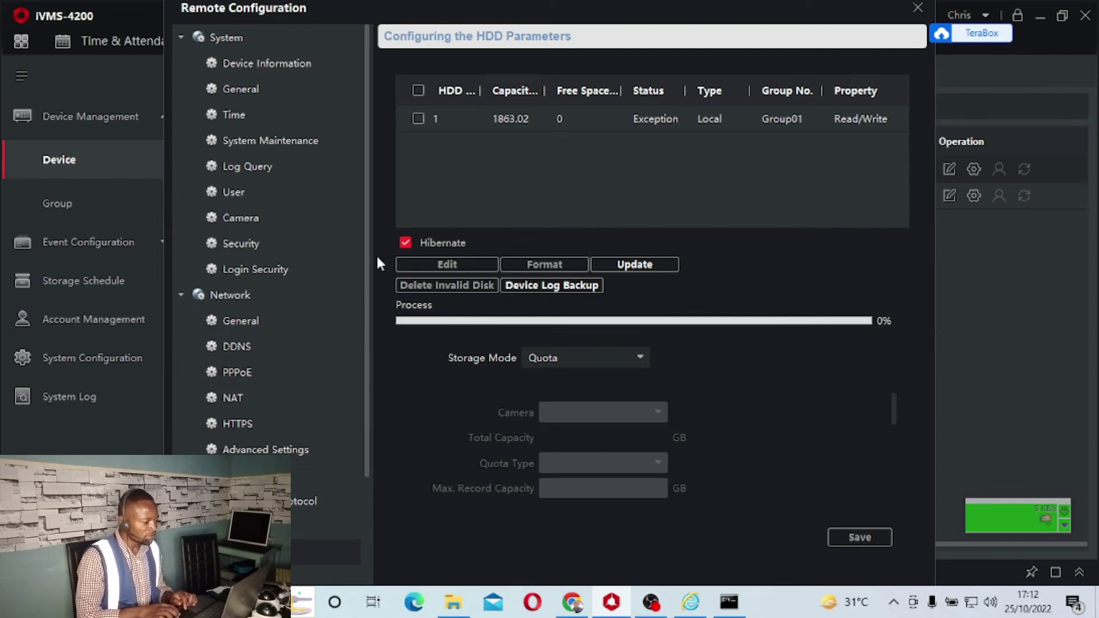
Set HDD 1's storage mode to HDD Group (HDD Group01), save, and decline the reboot
click(418, 119)
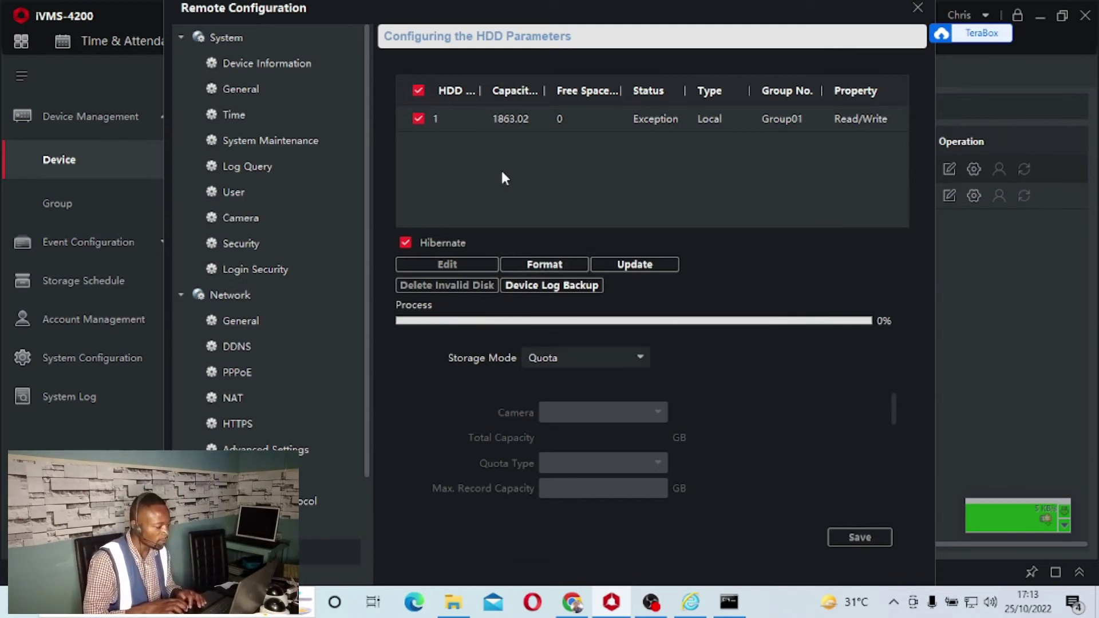
click(596, 356)
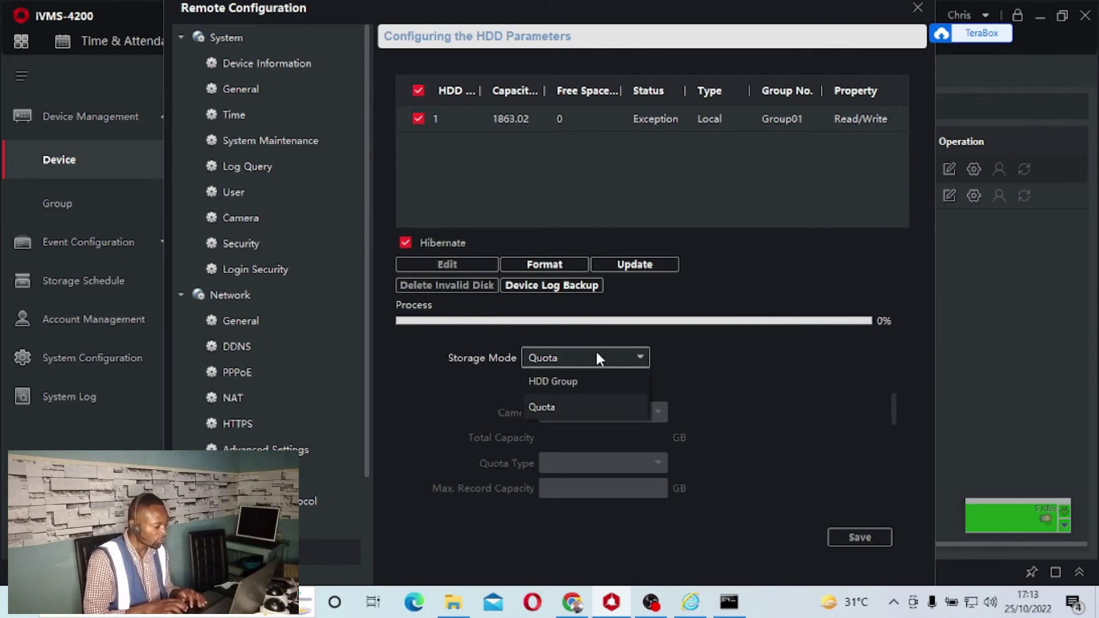
click(561, 381)
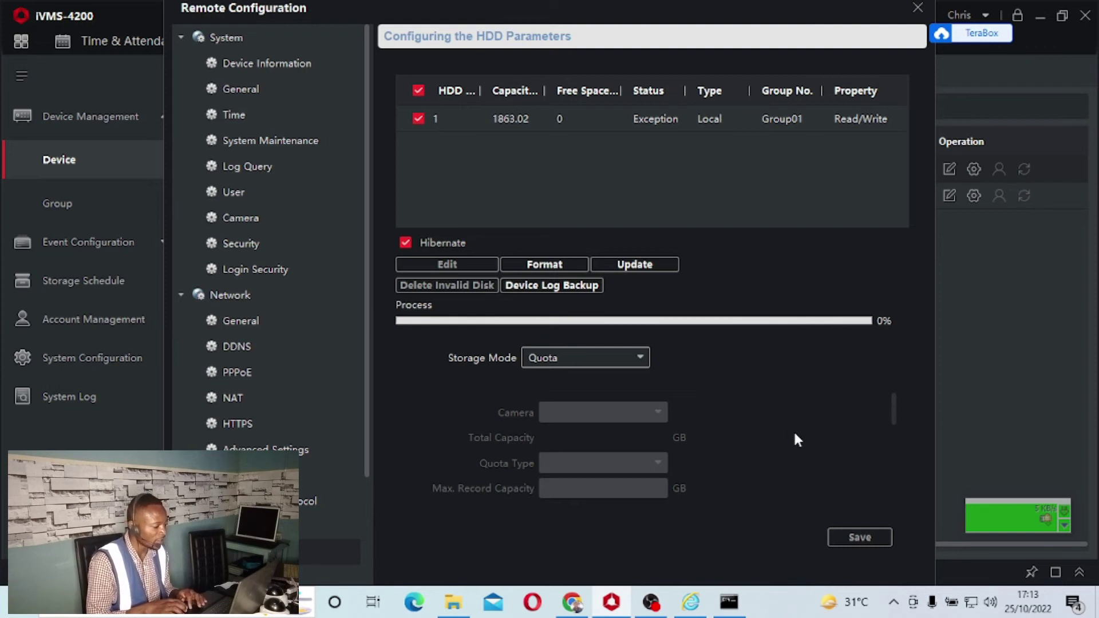
click(860, 538)
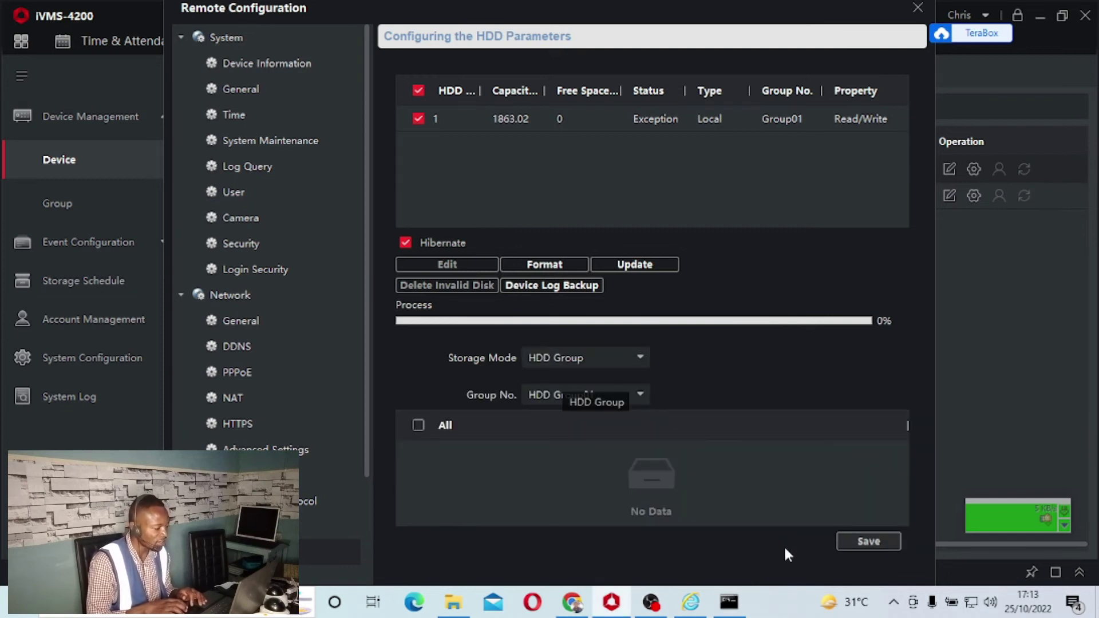
click(852, 549)
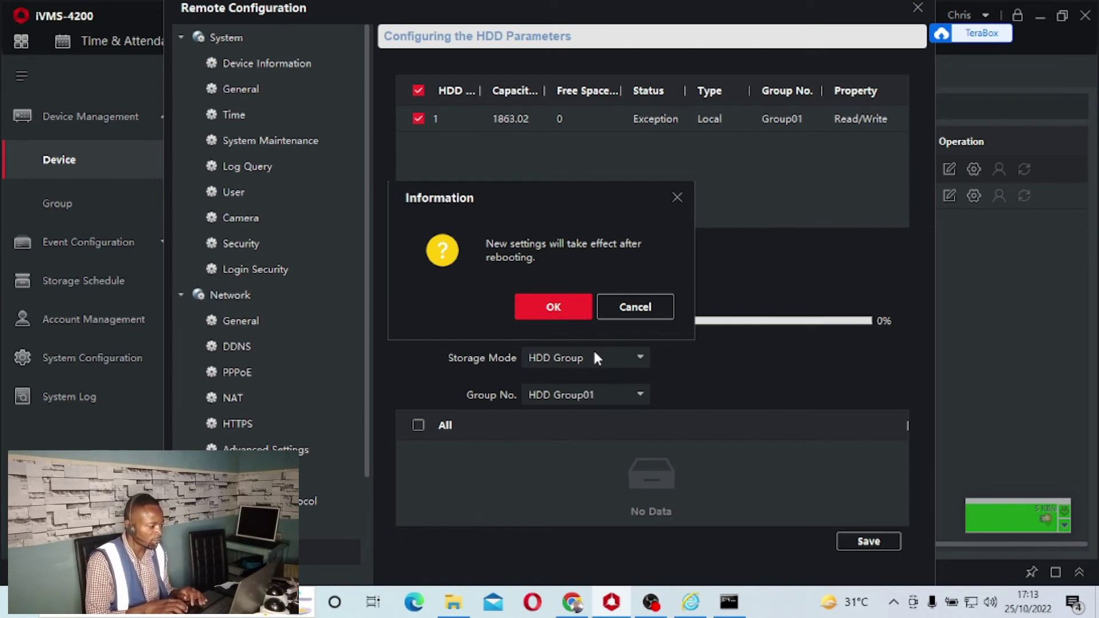
click(636, 313)
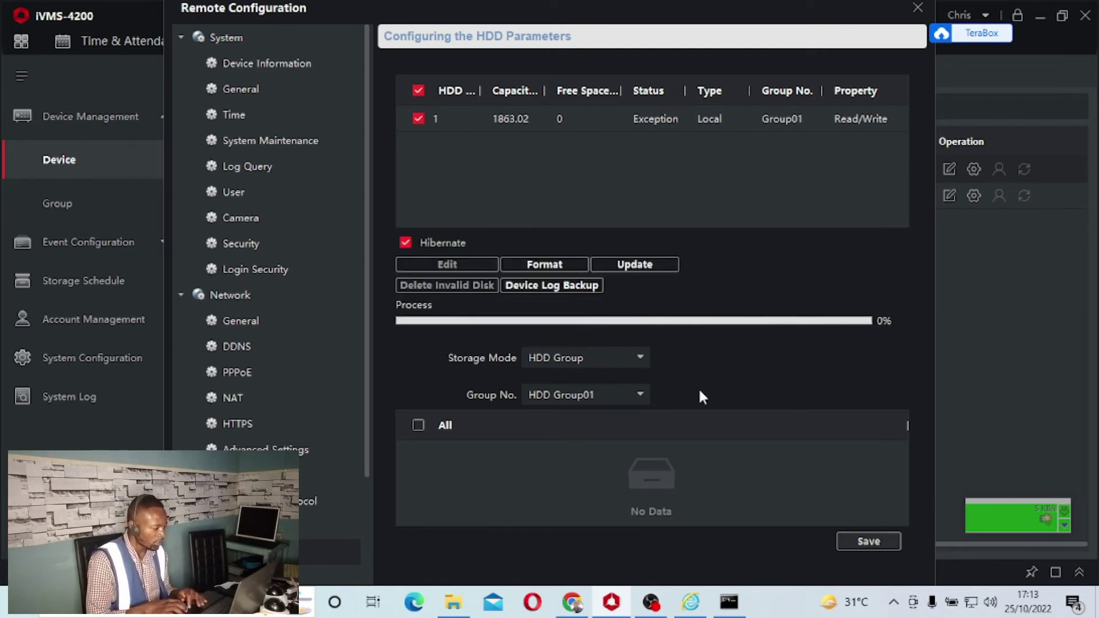
drag(362, 462, 364, 534)
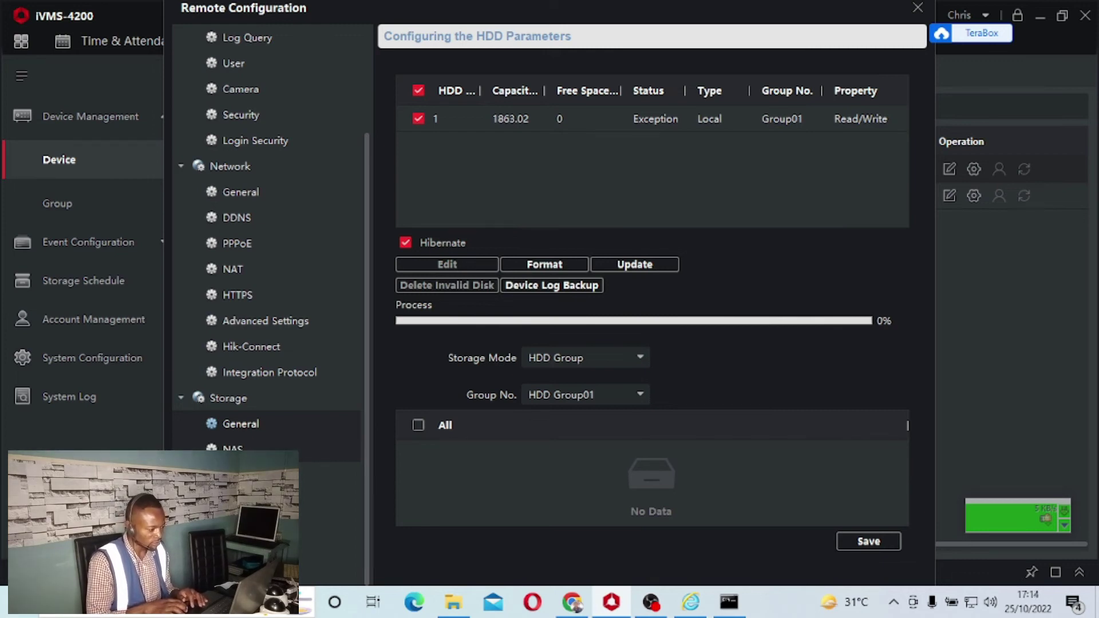
click(232, 448)
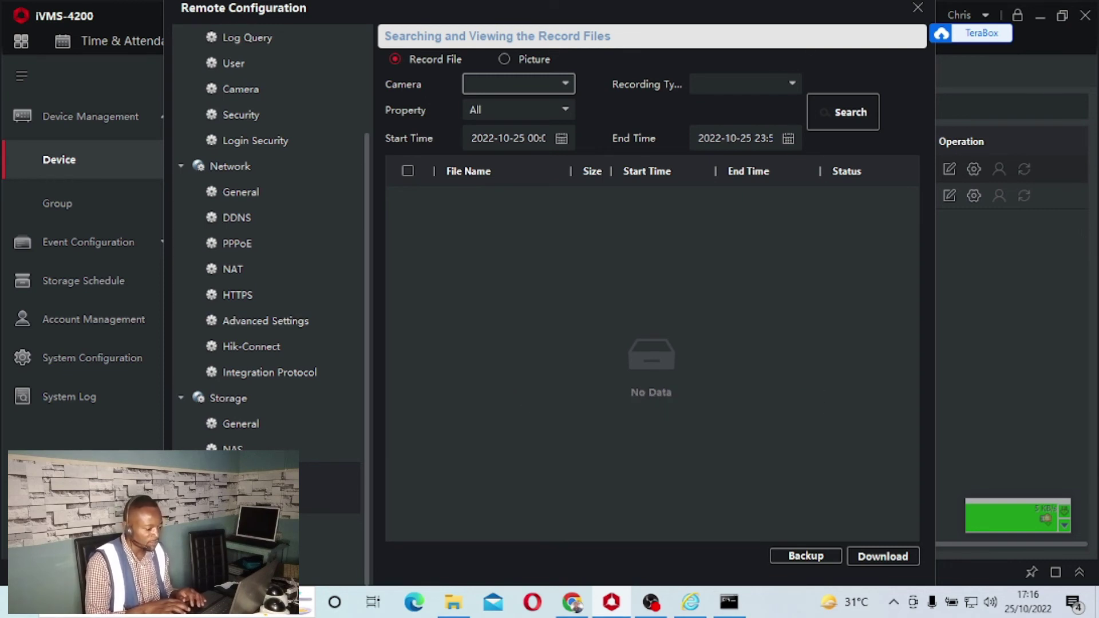
Go from the NAS and File storage pages to Event > Motion Detection
click(305, 525)
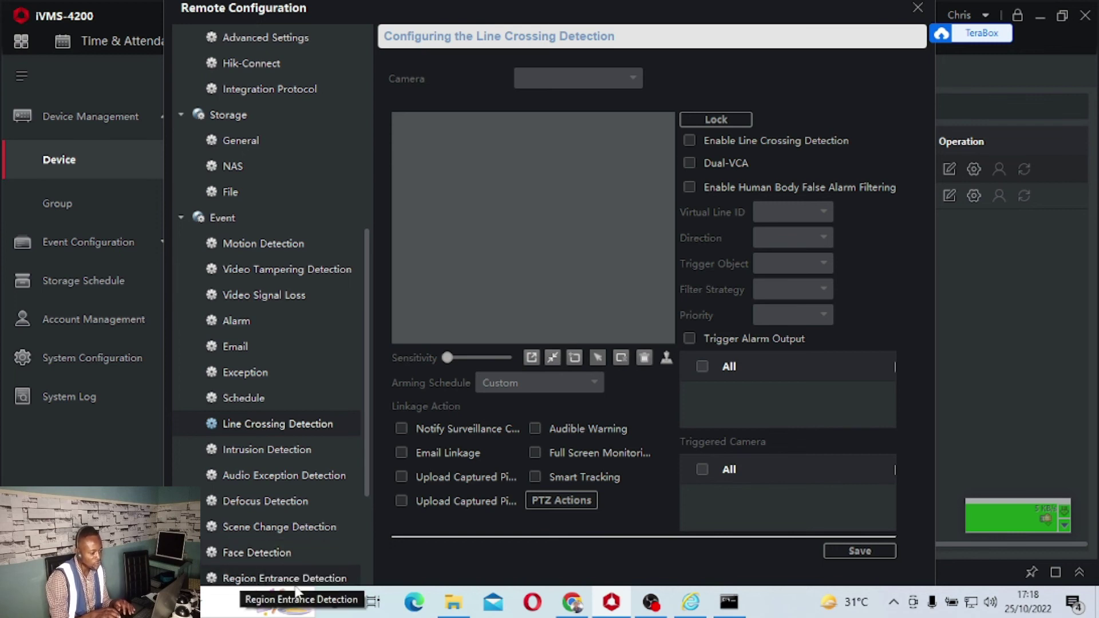
Scroll the Event list of detection types to reach Line Crossing Detection
drag(367, 489, 371, 571)
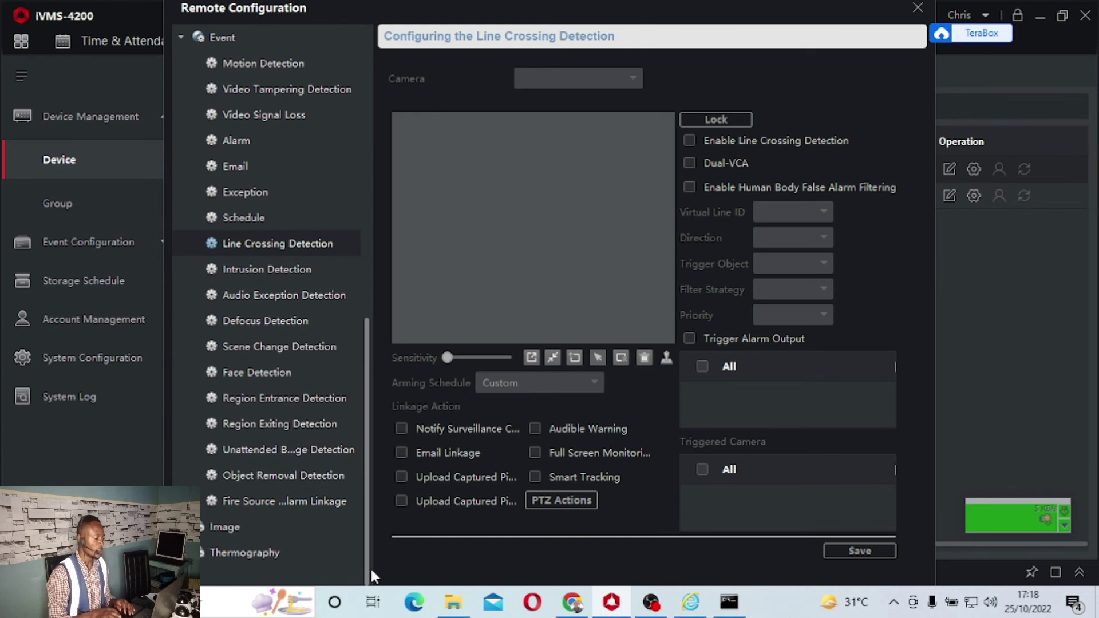
drag(371, 569, 372, 411)
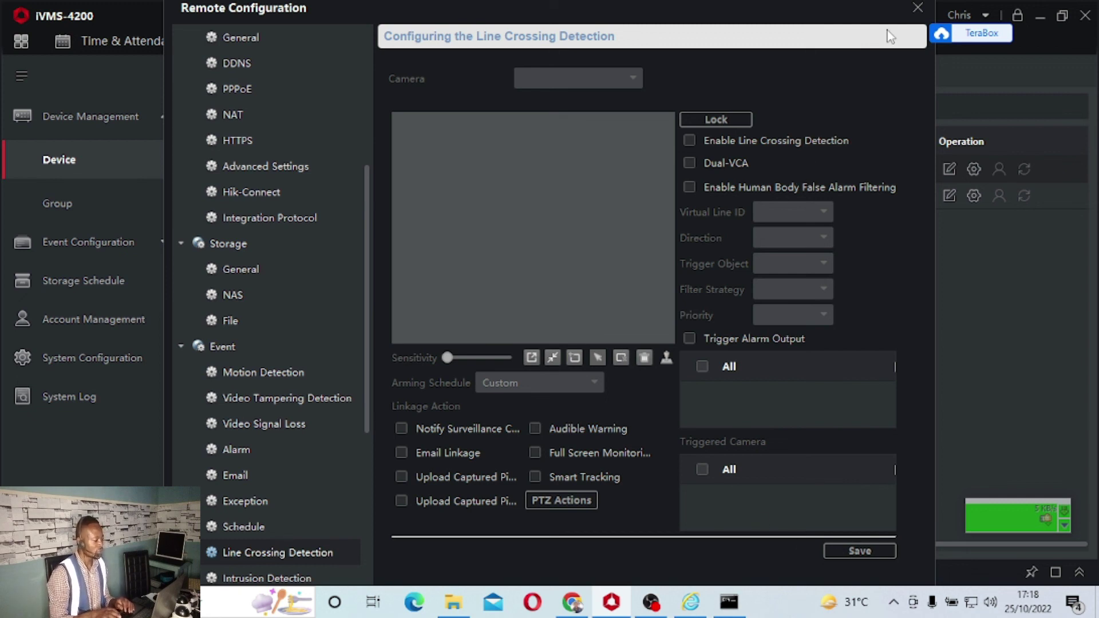
Close Remote Configuration and log out of the Hik-Connect account, confirming with OK
click(914, 8)
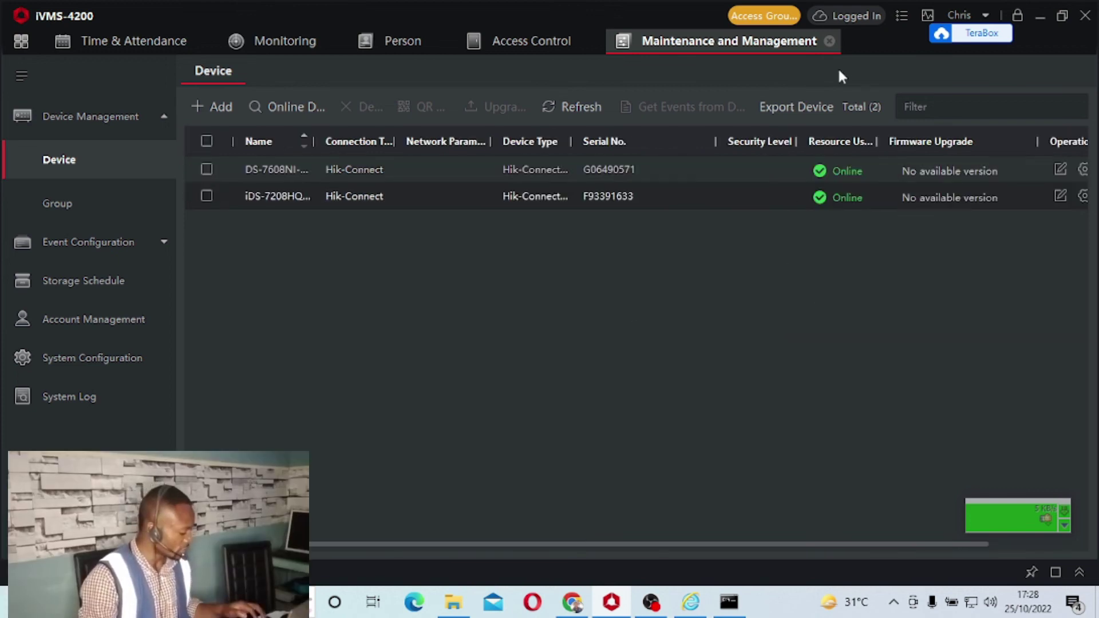
click(841, 22)
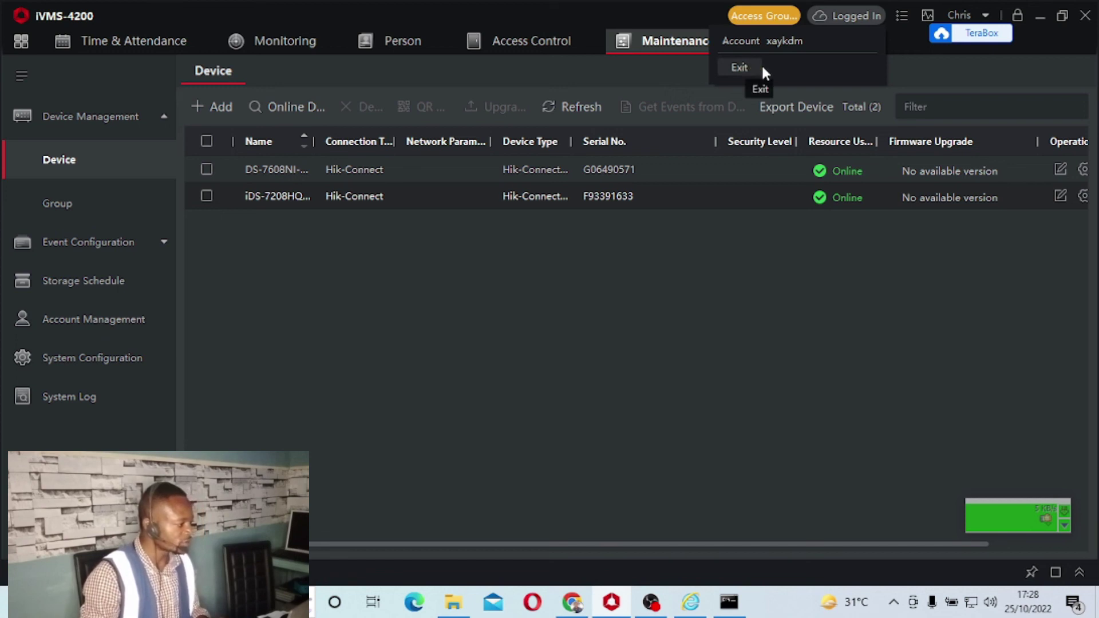
click(741, 68)
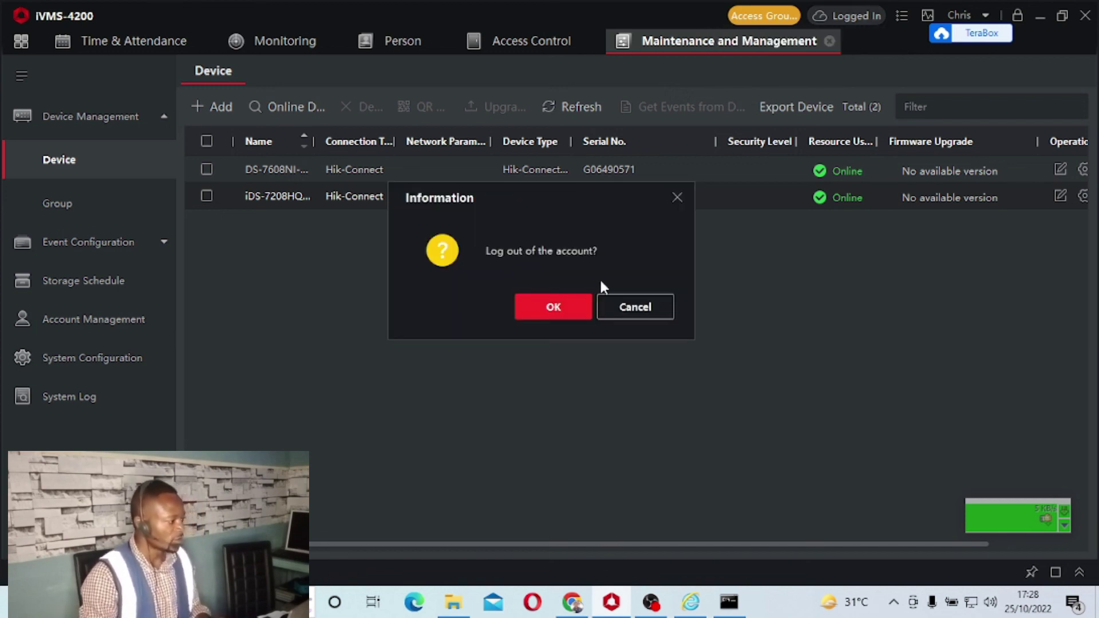
click(560, 309)
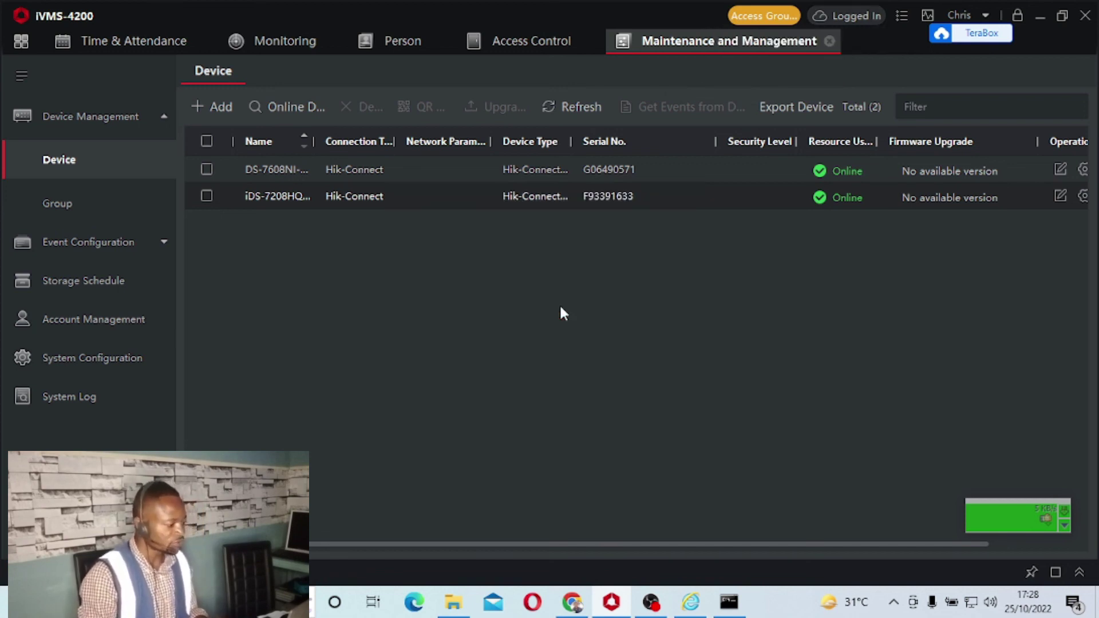